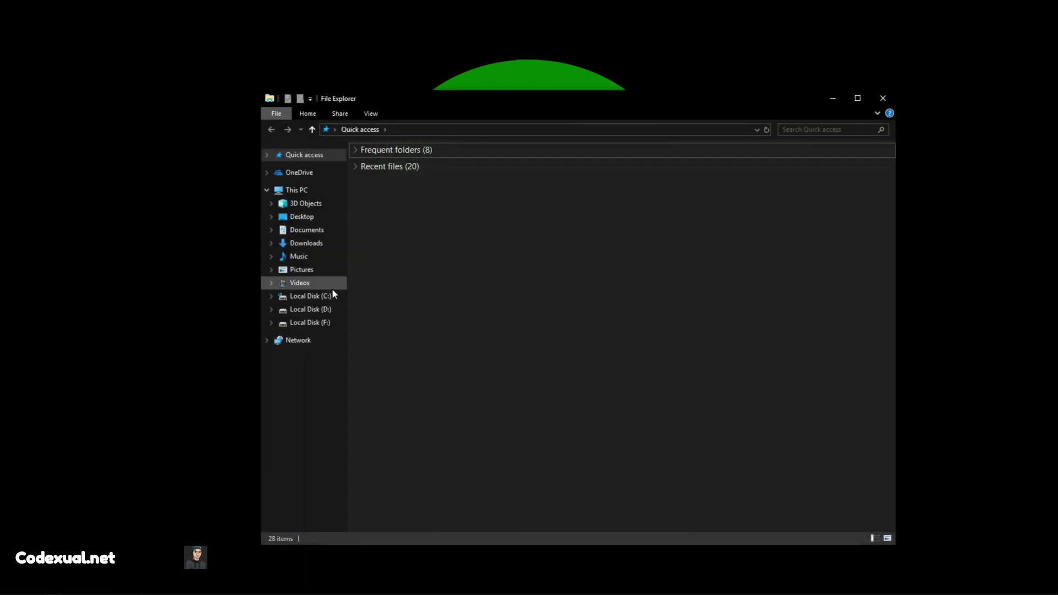
Open C:\Windows\SoftwareDistribution\Download and select all 72 cached update items
click(327, 298)
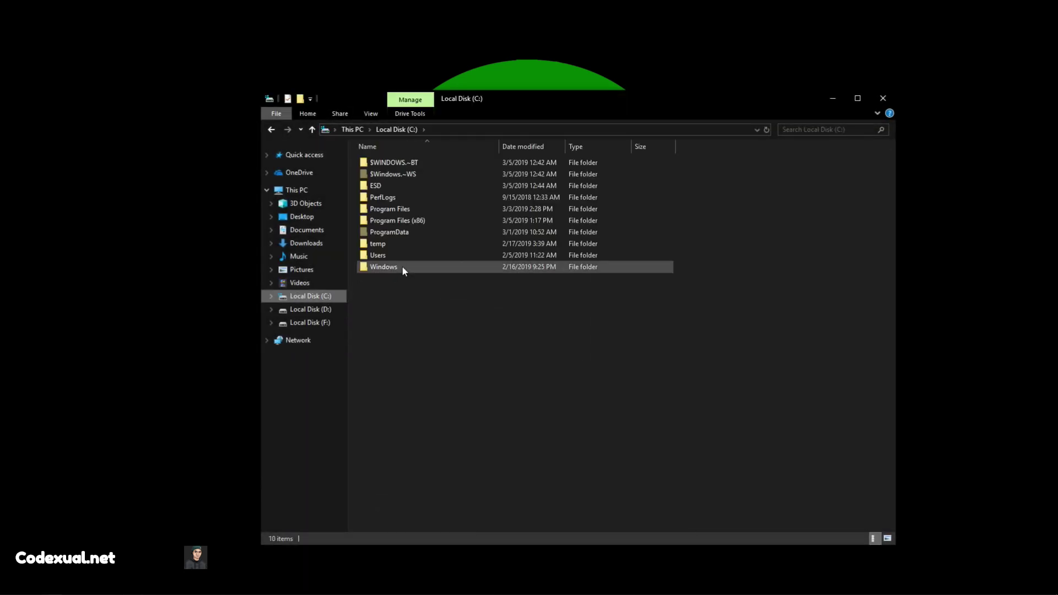
click(432, 274)
double_click(443, 270)
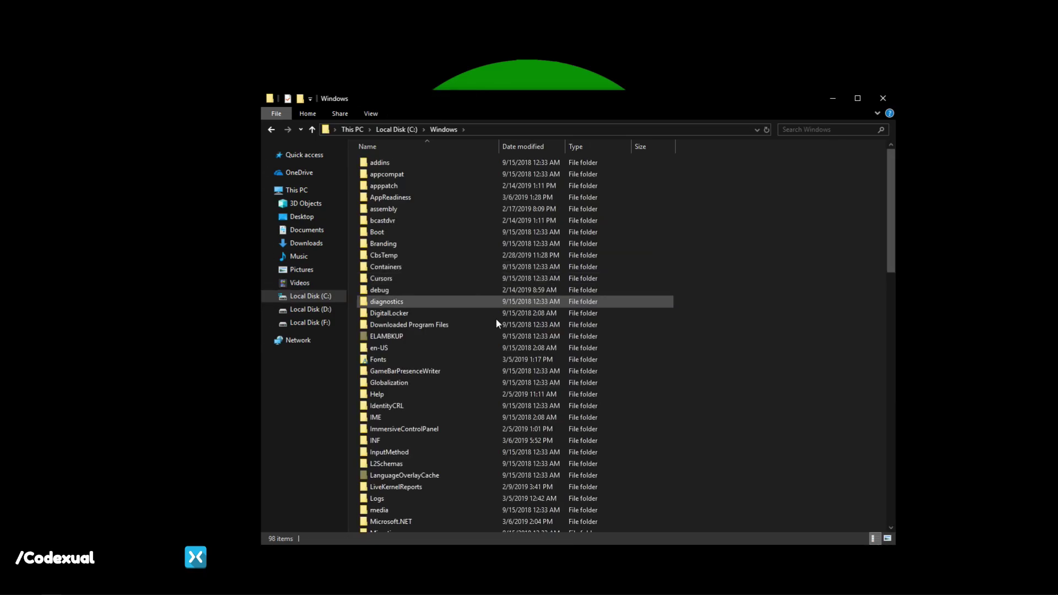
scroll(498, 340, down, 13)
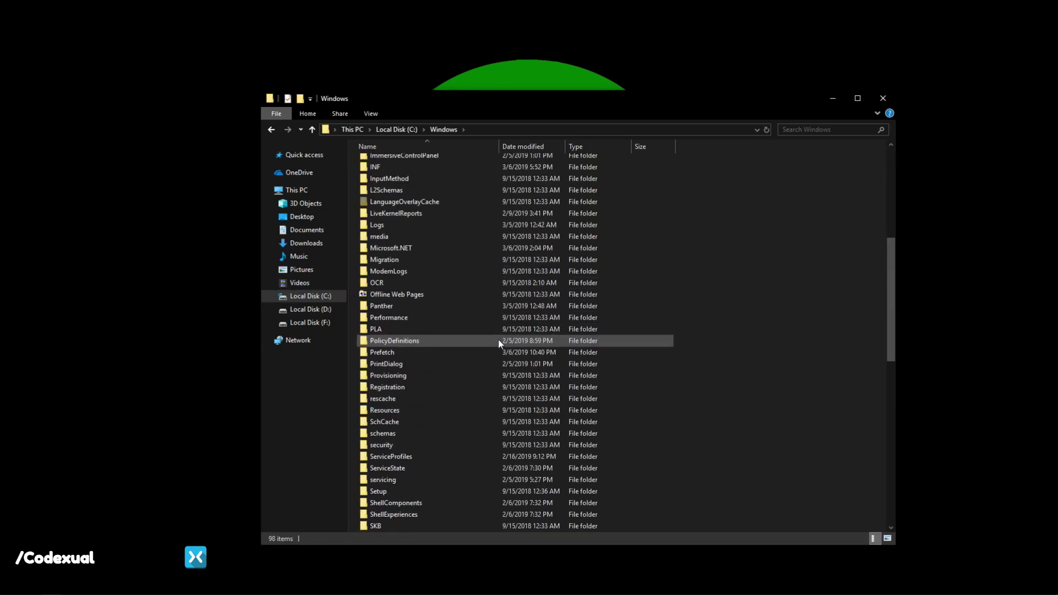
scroll(499, 340, down, 4)
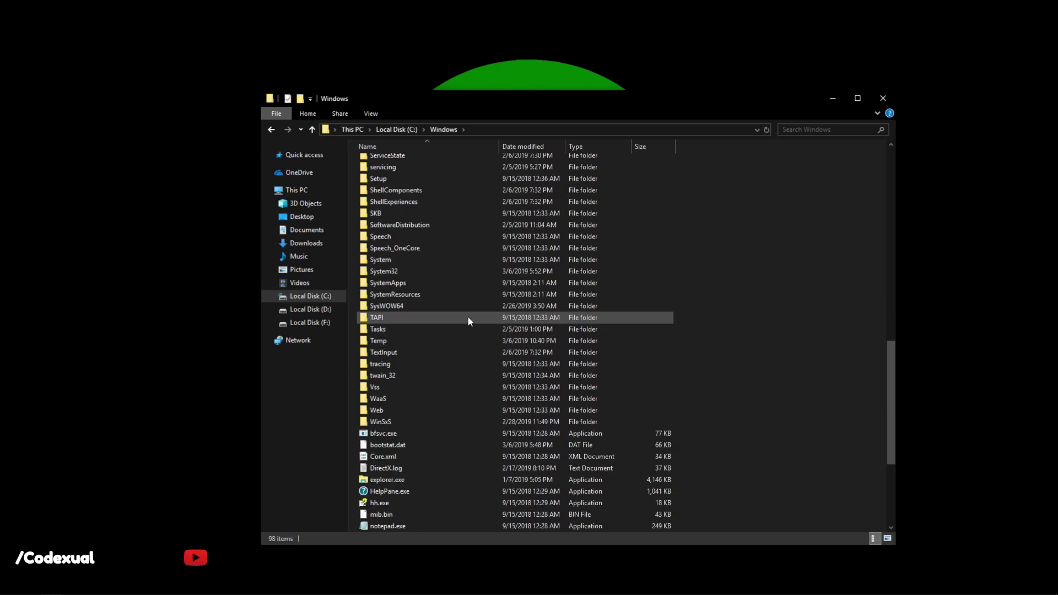
double_click(415, 224)
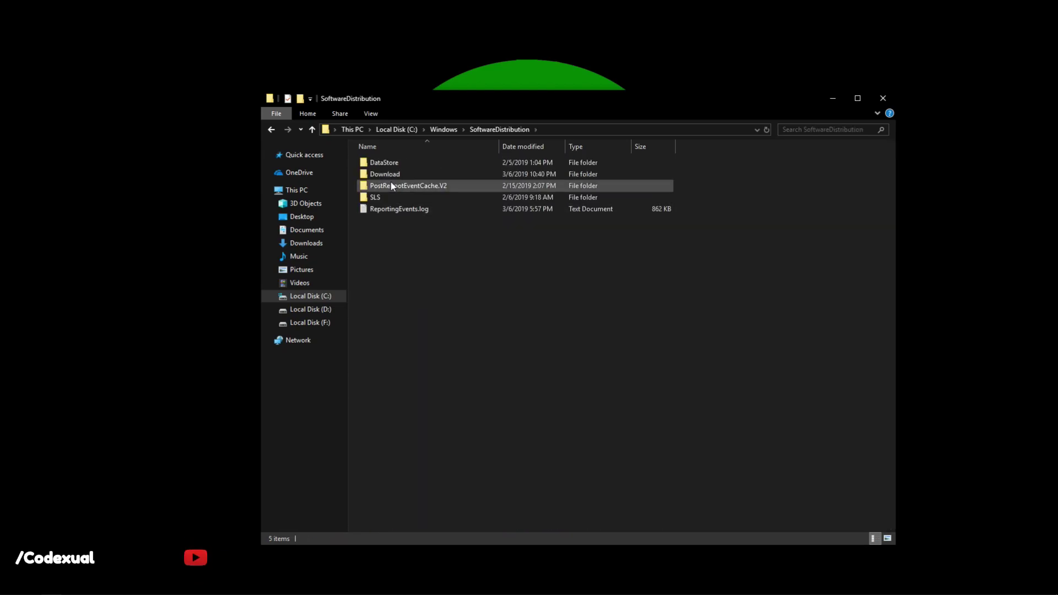
click(390, 176)
double_click(390, 174)
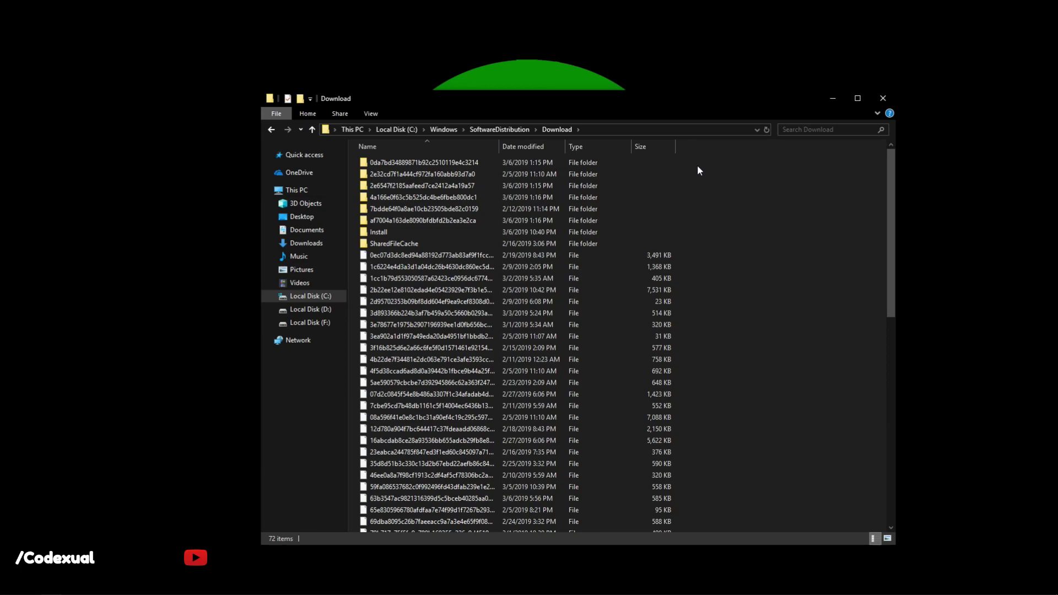
drag(691, 158, 485, 534)
Delete all selected update files, granting administrator permission for every item
scroll(546, 419, up, 13)
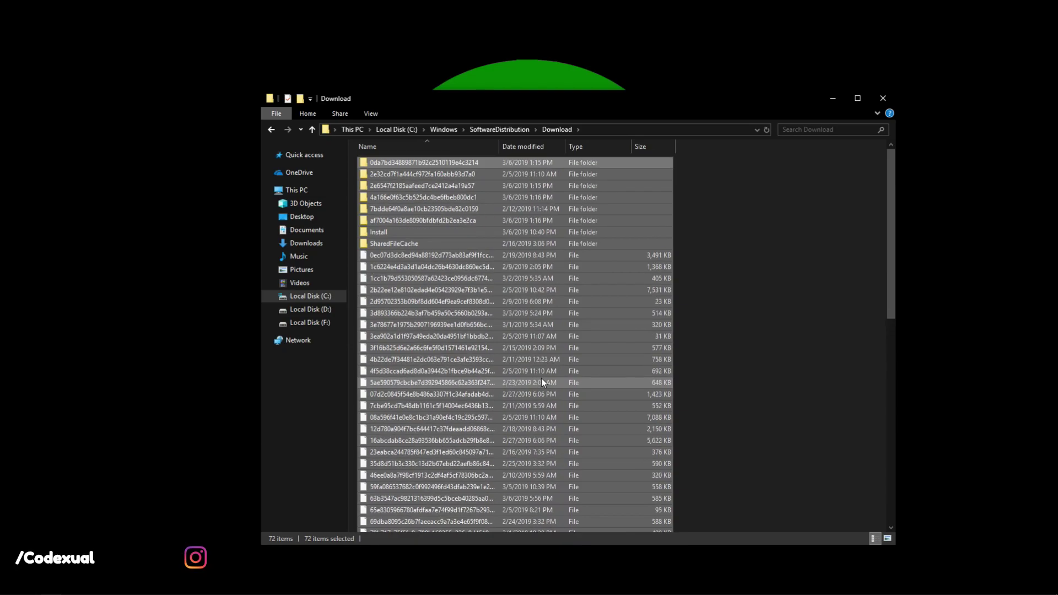
scroll(540, 358, down, 3)
key(Delete)
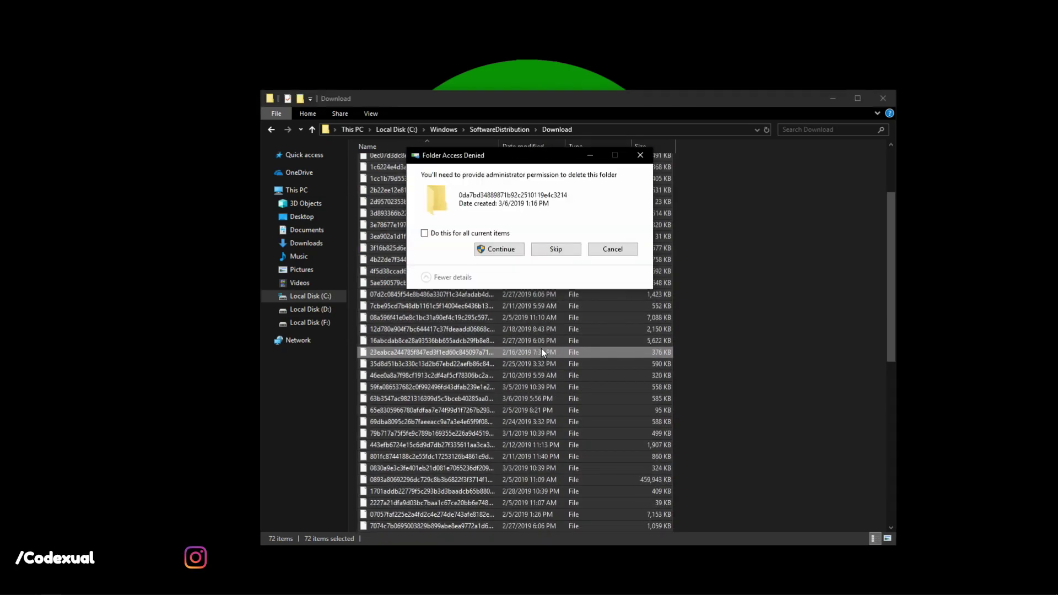
click(440, 248)
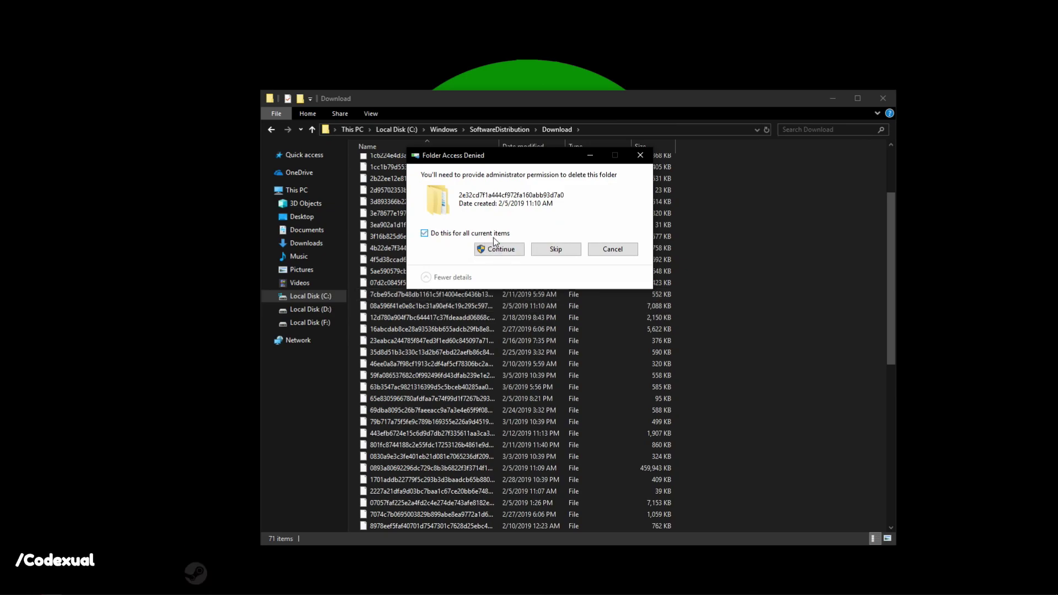
click(499, 249)
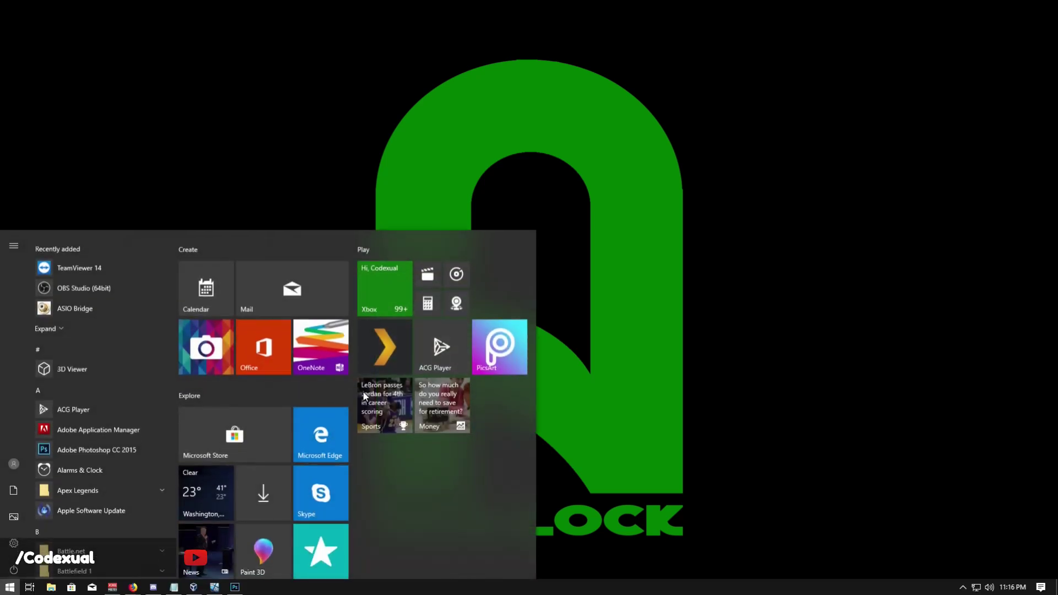
Search 'disk' in Start and launch Disk Cleanup for drive C:
text(disk)
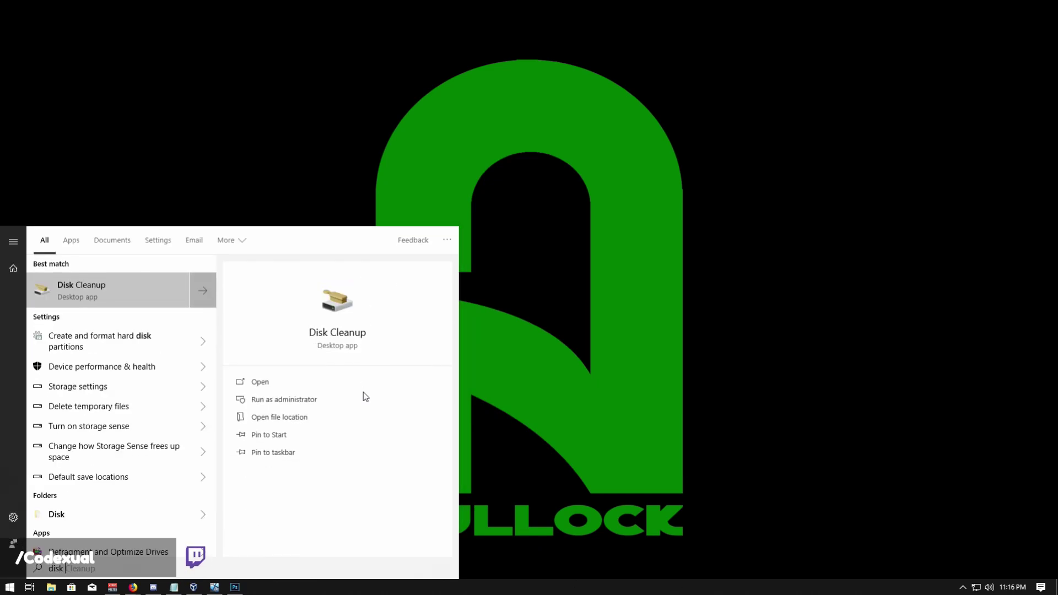
key(Return)
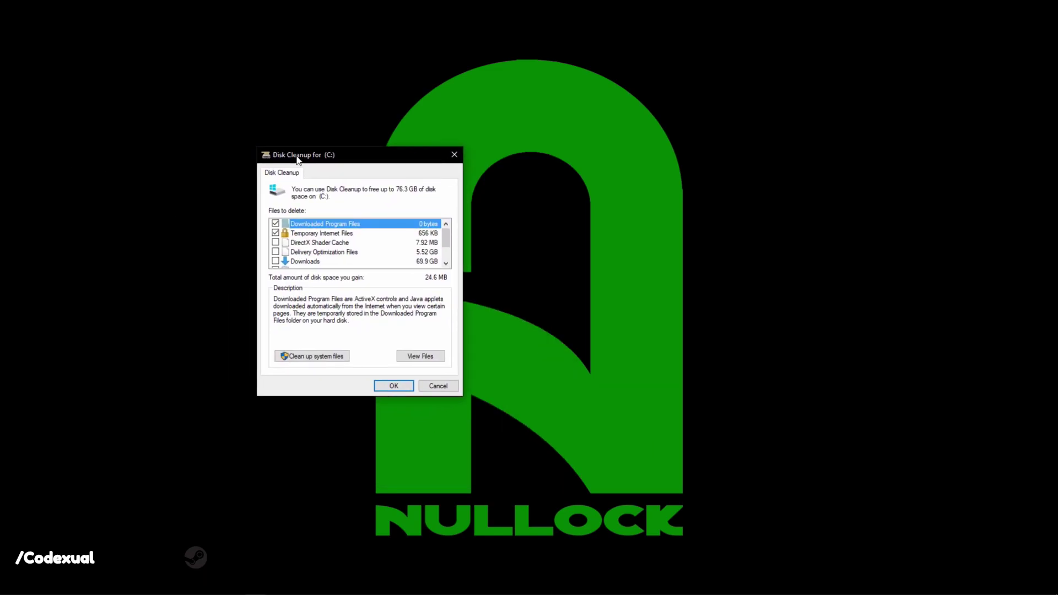
Tick Temporary files and Recycle Bin for cleanup, leaving Downloads unticked
scroll(333, 264, down, 1)
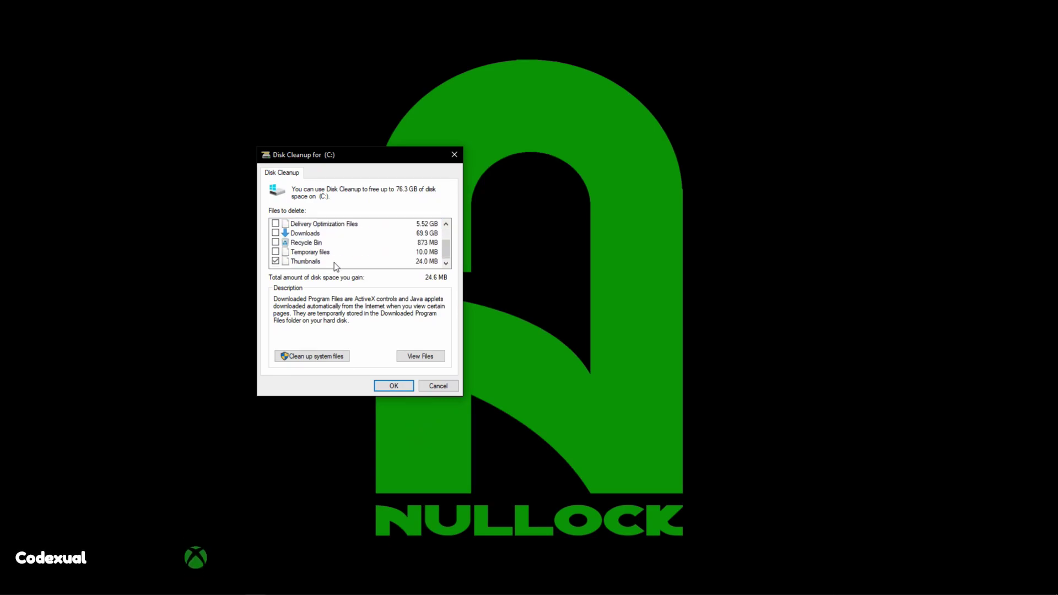
click(298, 254)
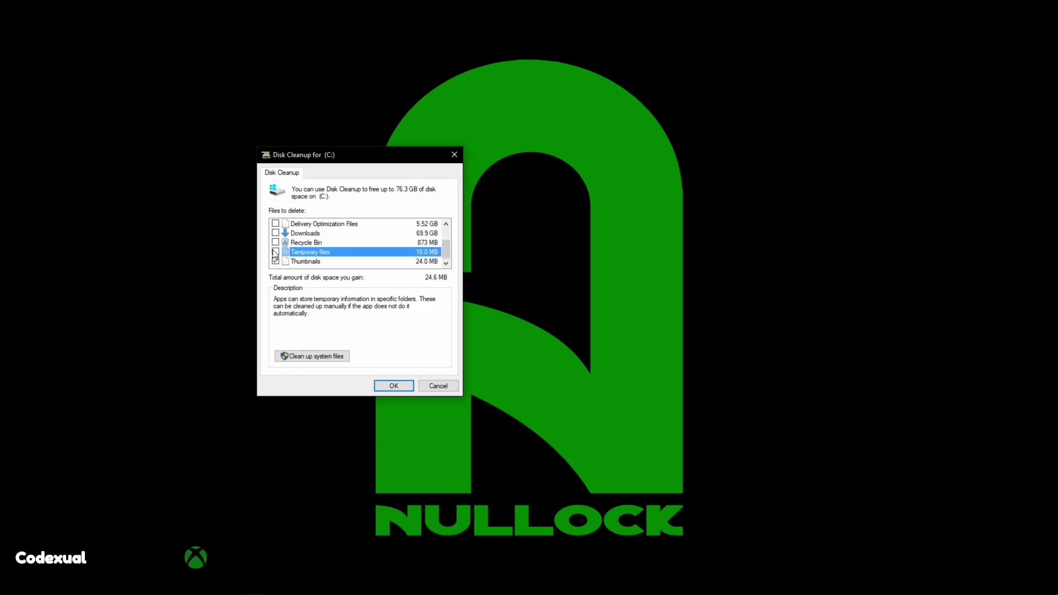
click(275, 252)
scroll(278, 255, up, 1)
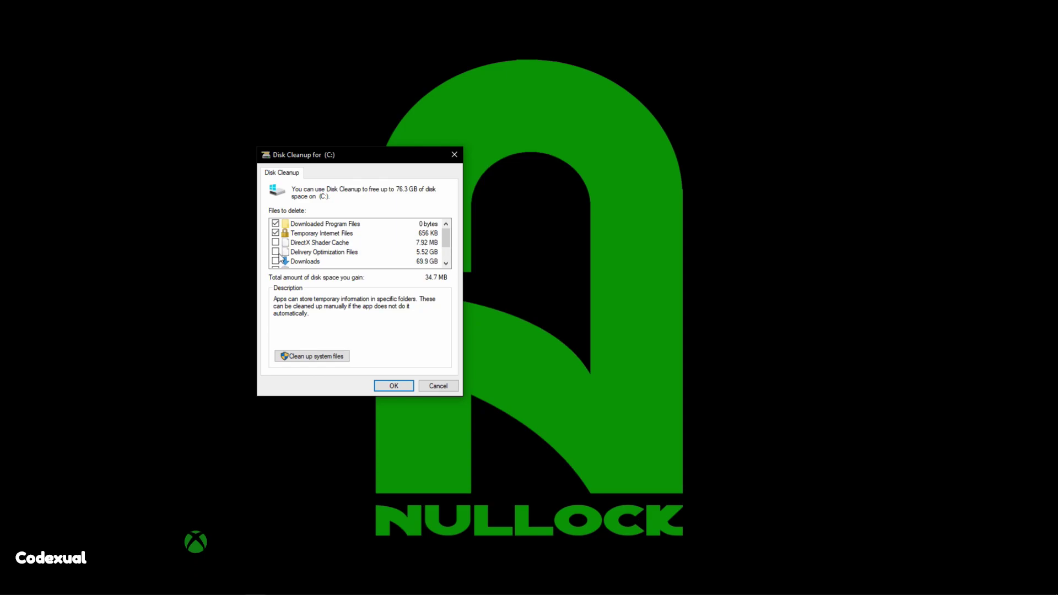
scroll(279, 253, down, 1)
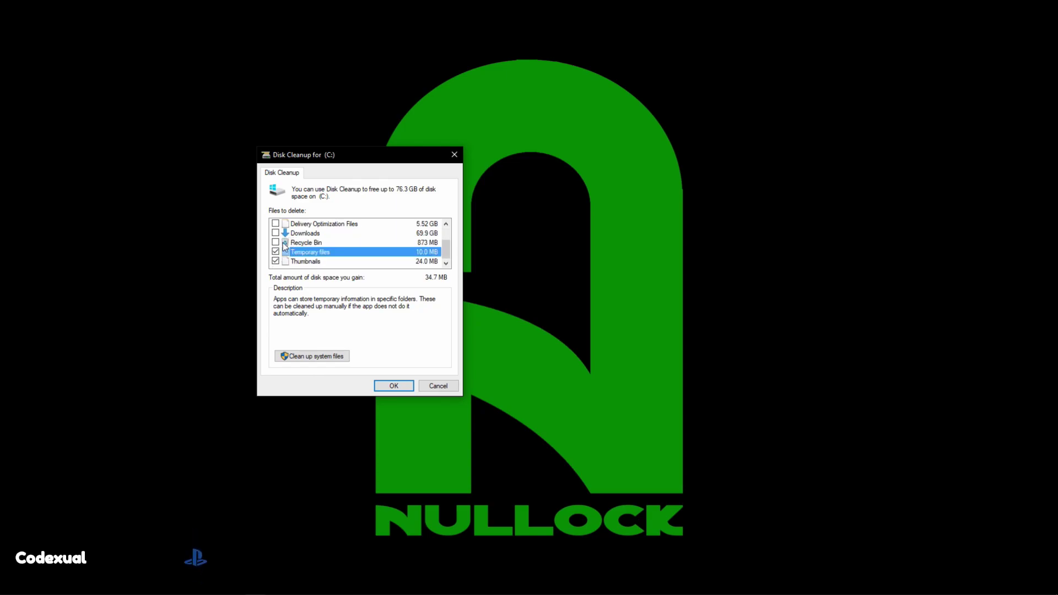
click(275, 242)
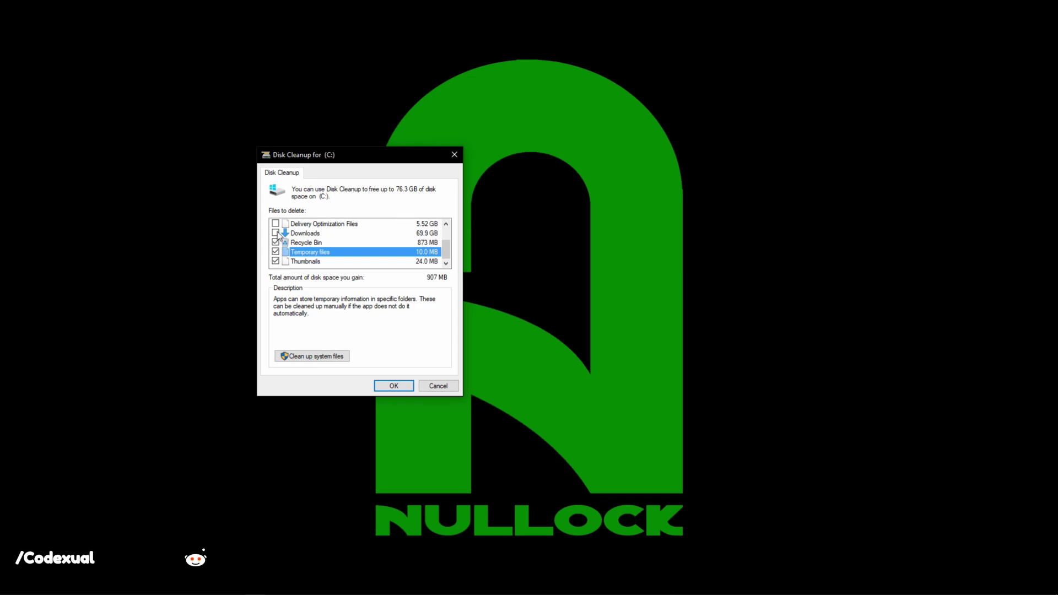
click(275, 234)
click(277, 234)
Select the Thumbnails entry to read its description
scroll(306, 253, up, 1)
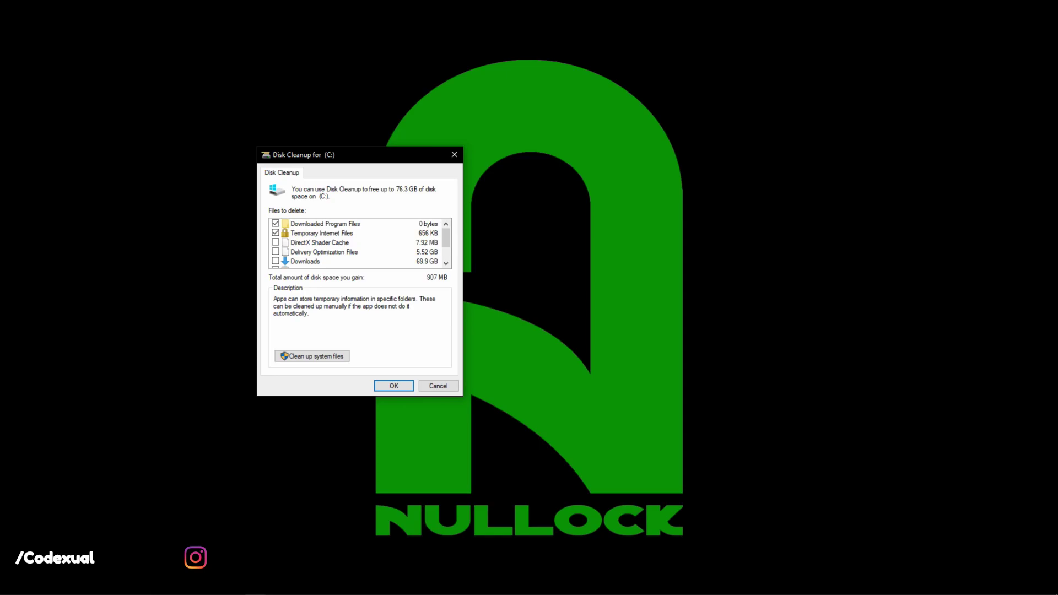
scroll(326, 254, down, 1)
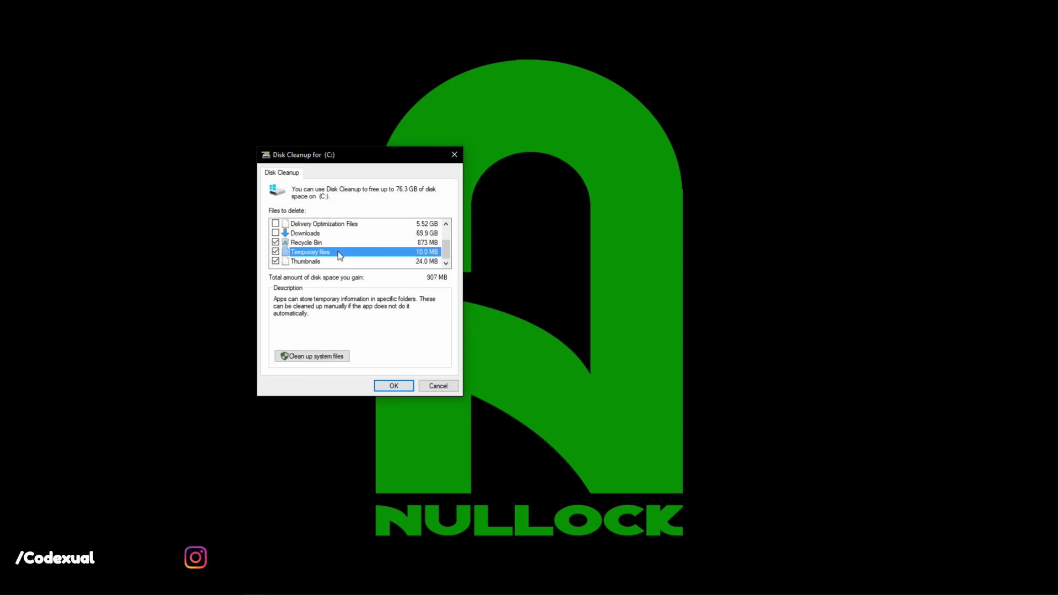
click(326, 262)
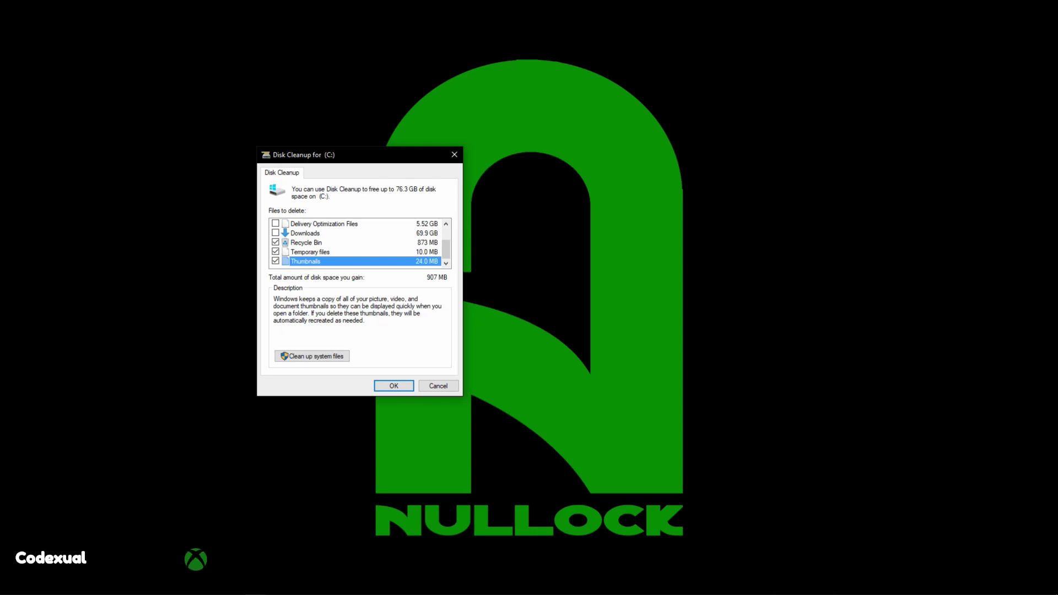
Confirm Delete Files to permanently remove the checked categories from drive C:
click(393, 385)
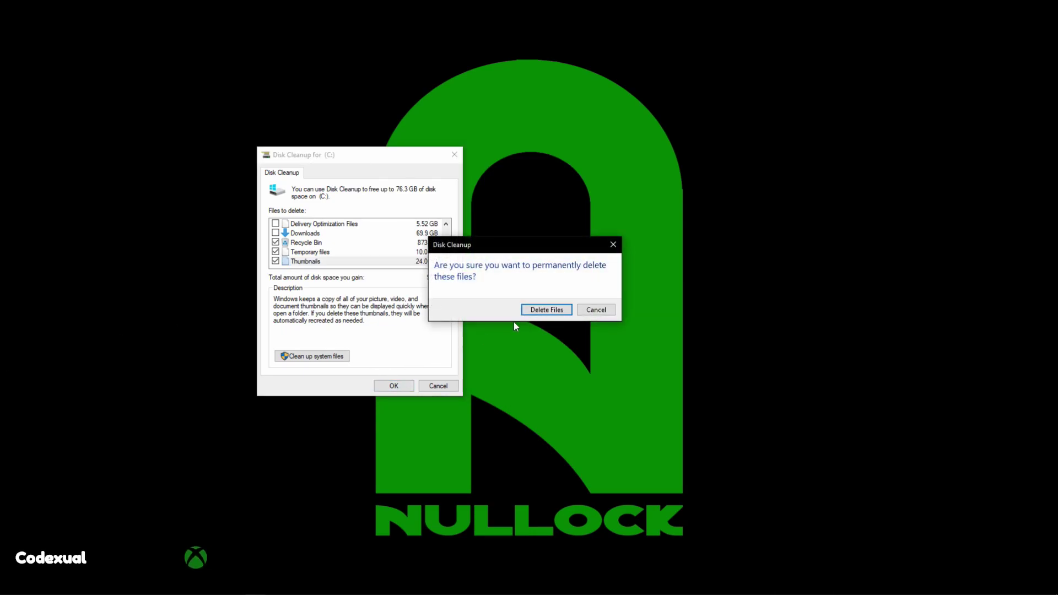
click(550, 311)
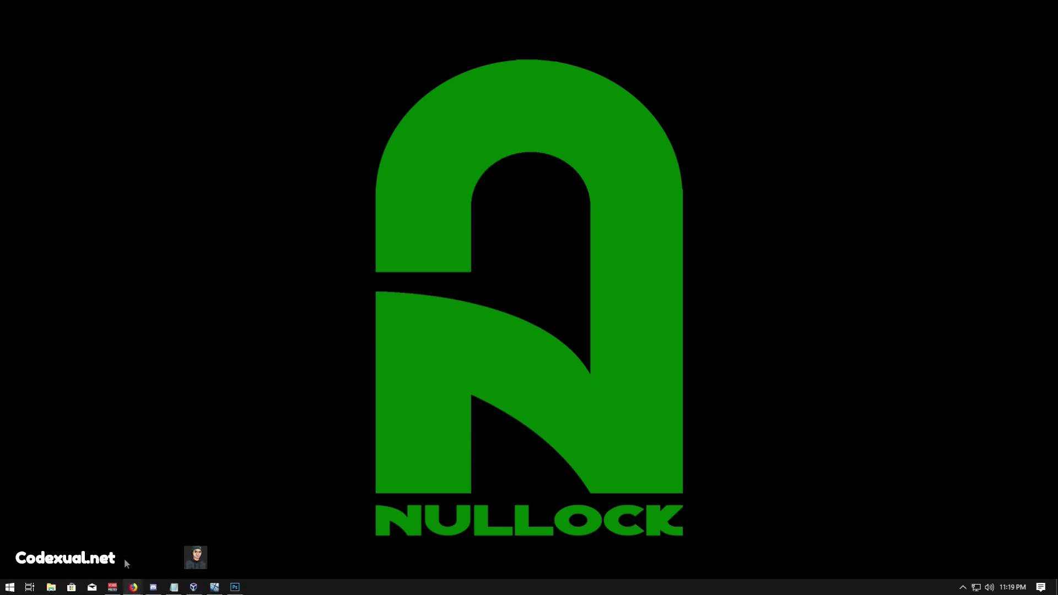
Search Start for 'System protection for', then clear the search again
click(11, 588)
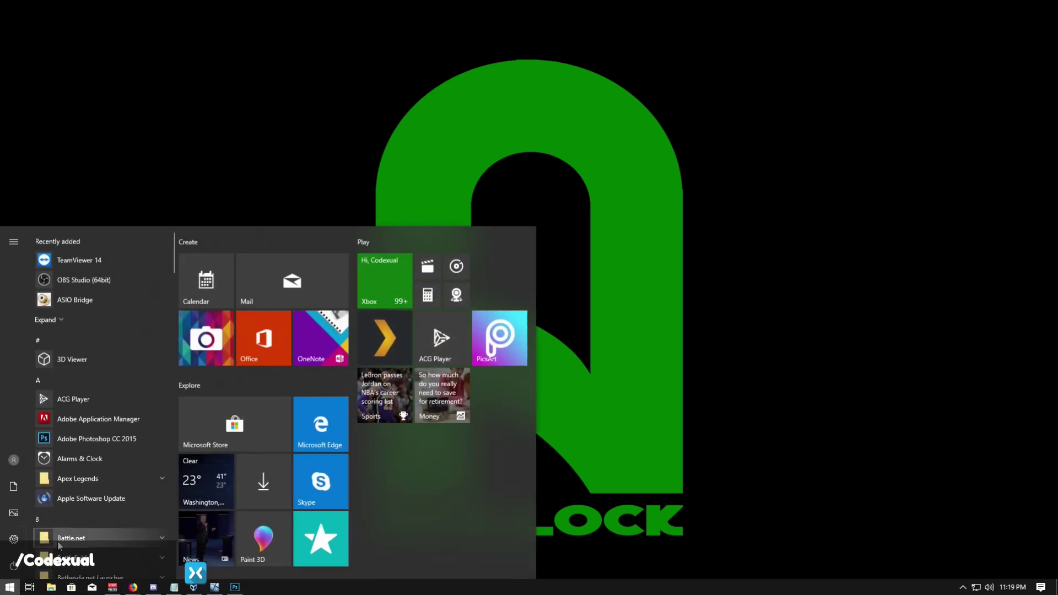
text(System pr)
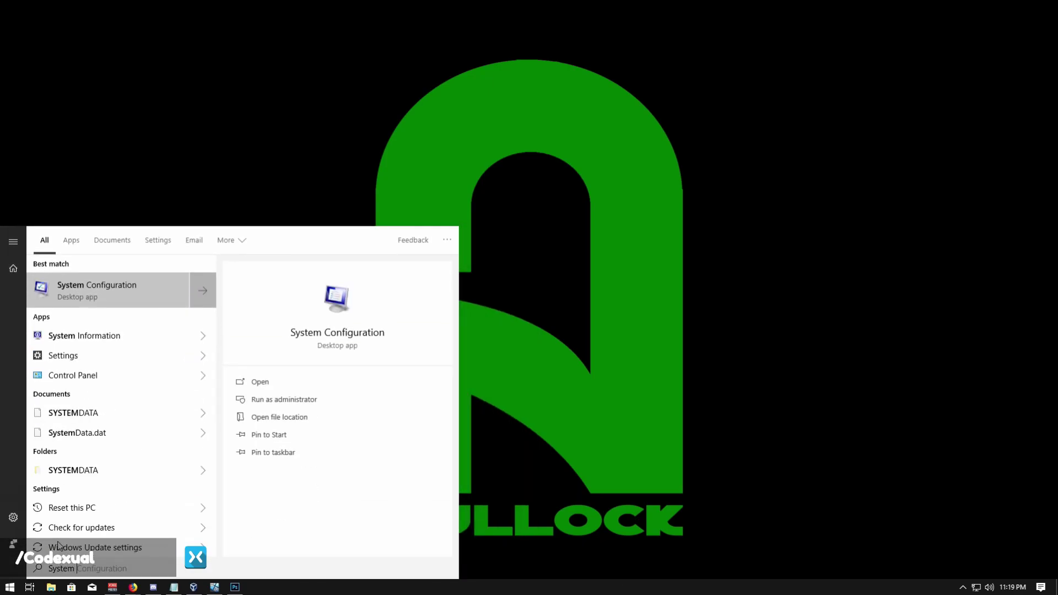
key(BackSpace)
key(BackSpace)
key(BackSpace)
key(BackSpace)
key(BackSpace)
key(BackSpace)
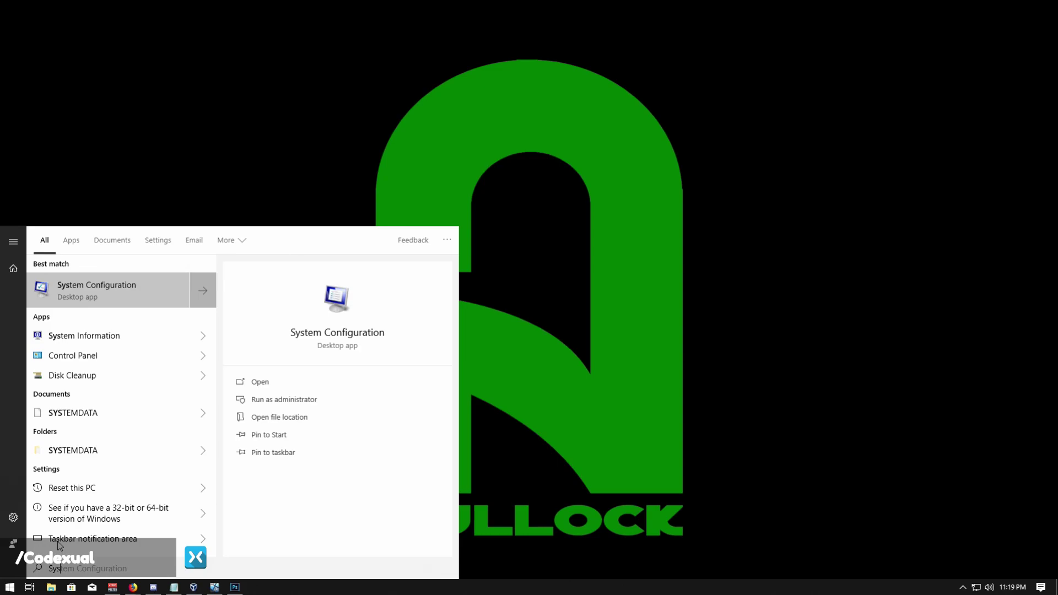
text(tem protection)
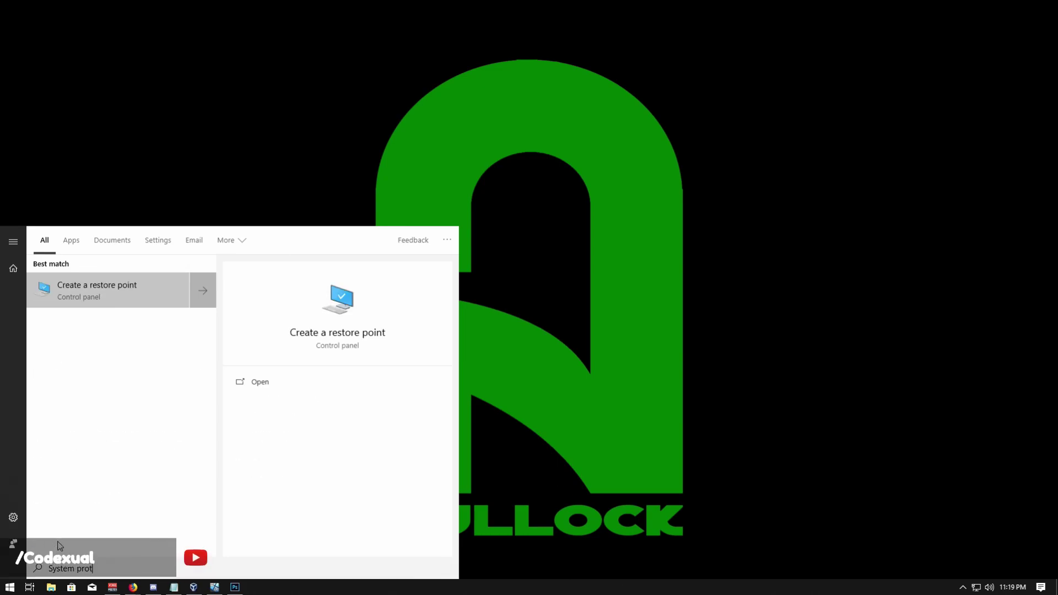
text( for)
key(BackSpace)
key(BackSpace)
key(BackSpace)
key(BackSpace)
key(BackSpace)
key(BackSpace)
key(BackSpace)
key(BackSpace)
key(BackSpace)
key(BackSpace)
key(BackSpace)
key(BackSpace)
key(BackSpace)
key(BackSpace)
key(BackSpace)
key(BackSpace)
key(BackSpace)
key(BackSpace)
key(BackSpace)
key(BackSpace)
click(202, 116)
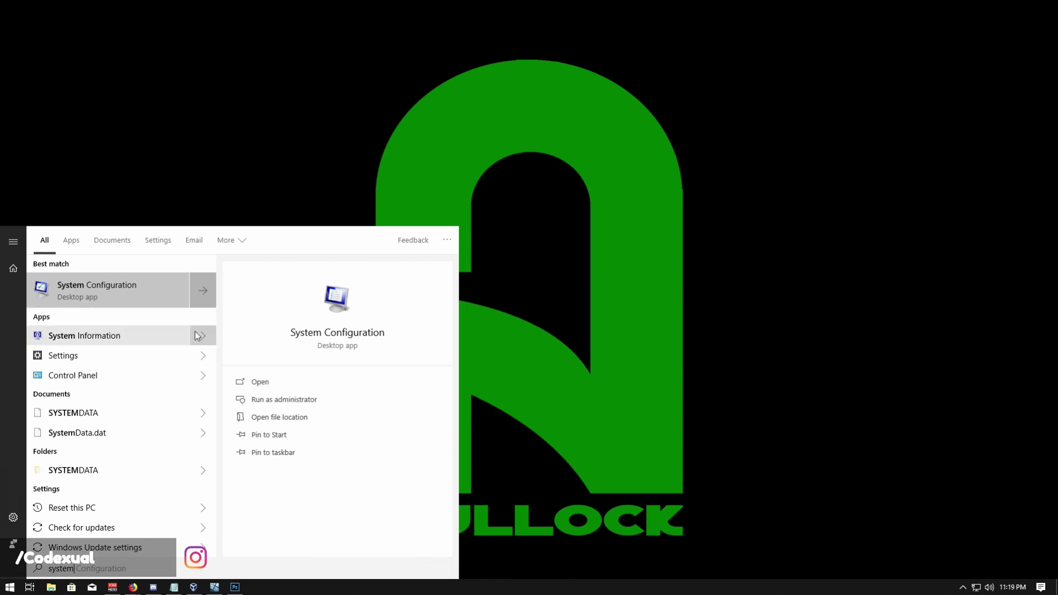
key(BackSpace)
key(BackSpace)
key(BackSpace)
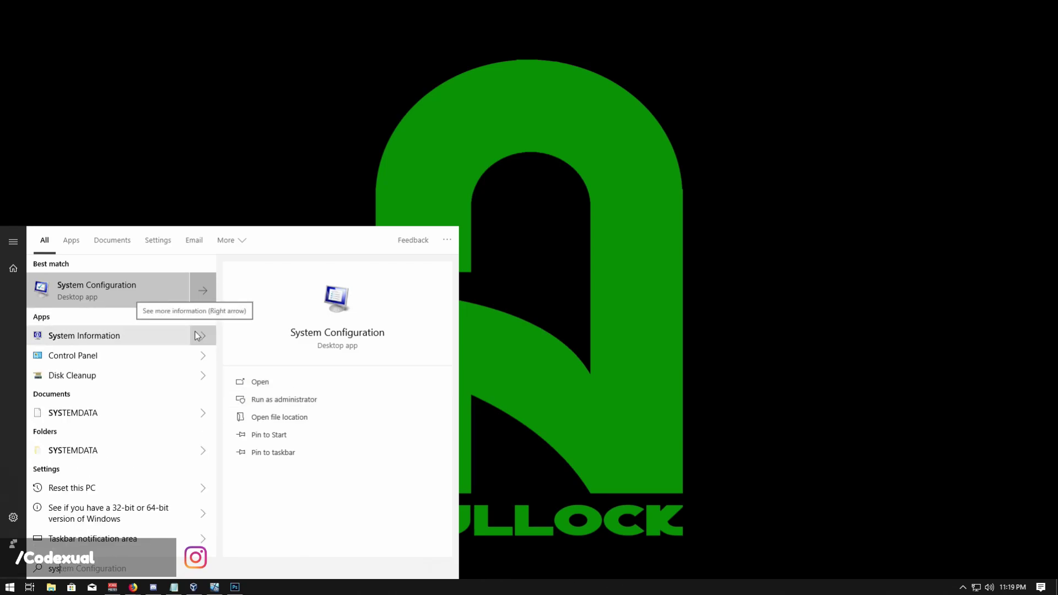
key(BackSpace)
key(BackSpace)
key(BackSpace)
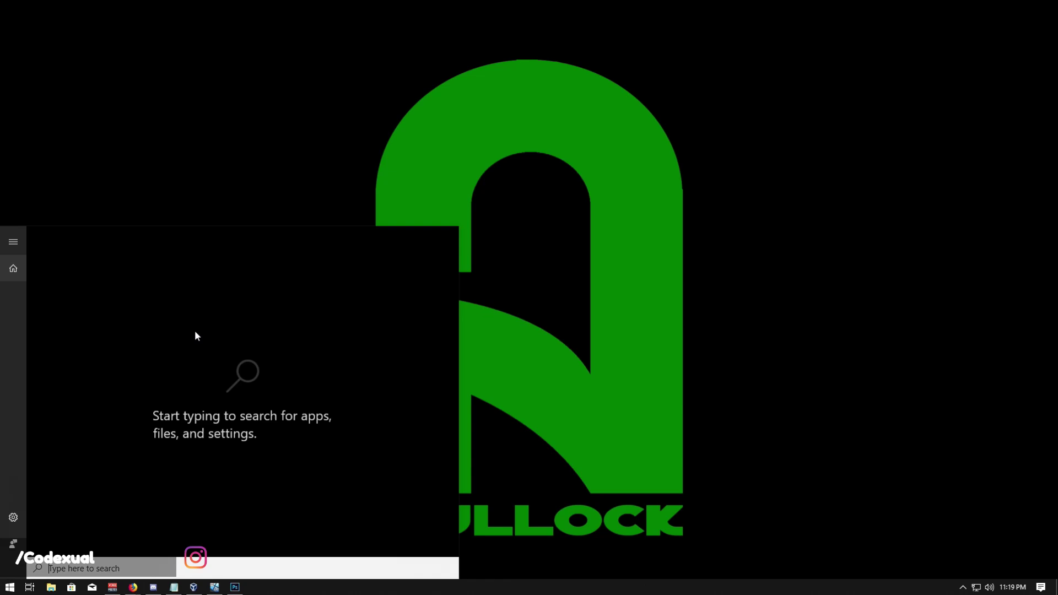
key(BackSpace)
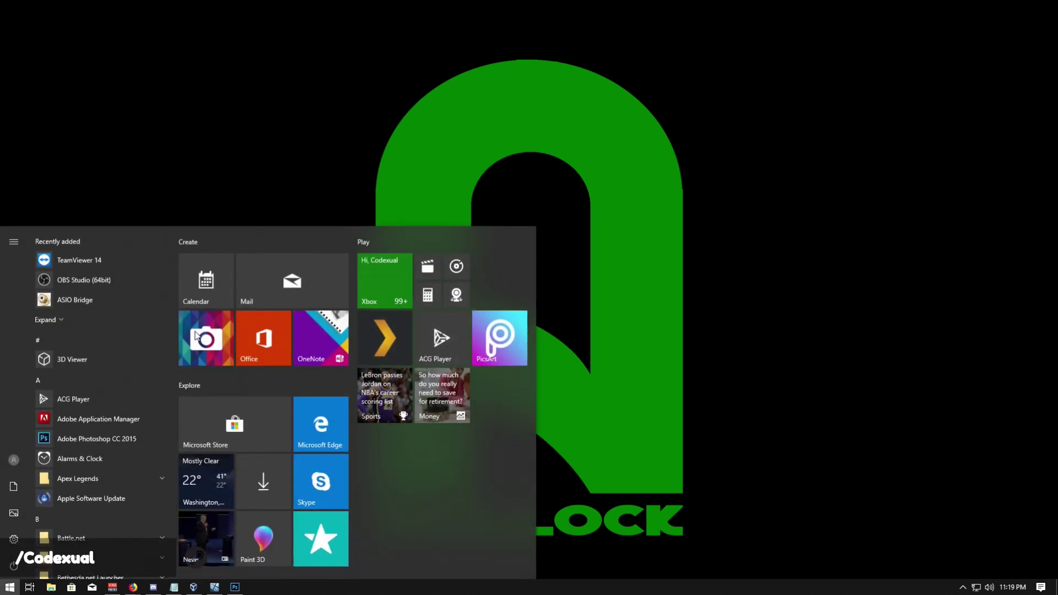
Search 'system' in Start and launch the Settings app from the results
text(system)
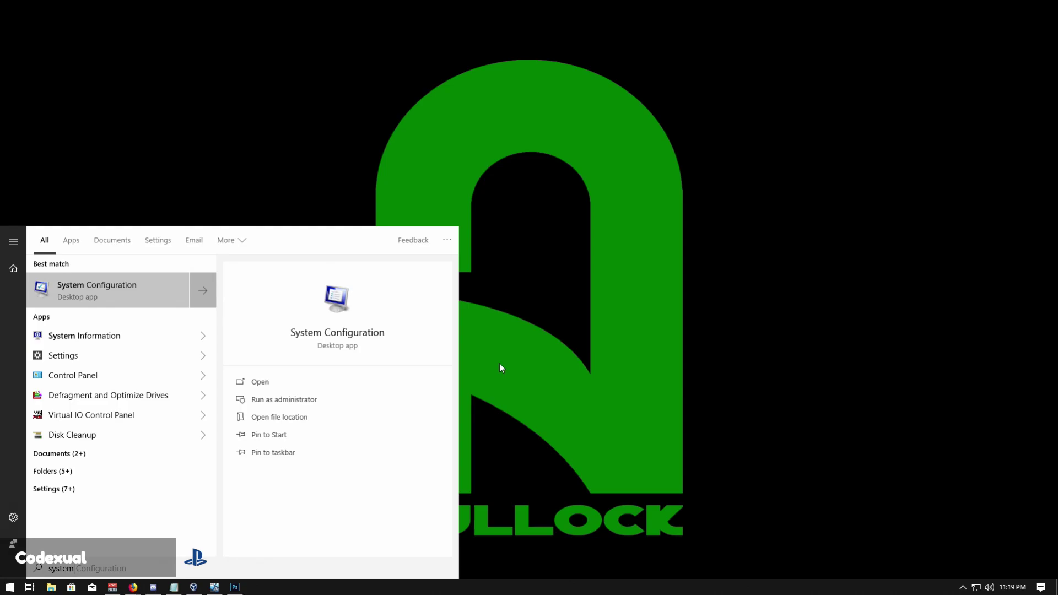
key(Down)
key(Down)
key(Return)
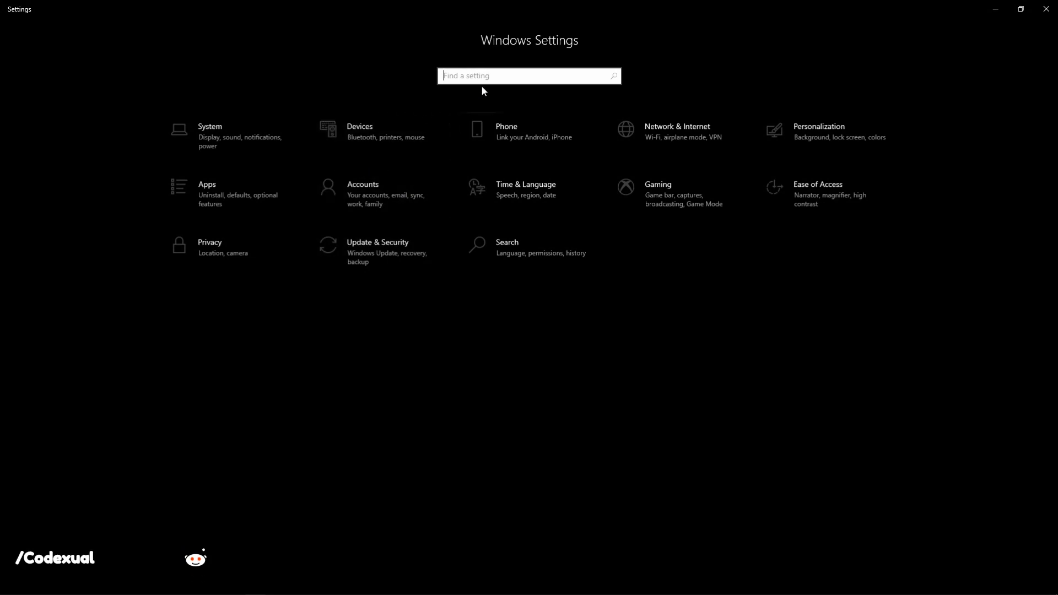
Search Settings for 'System protection' and open Create a restore point
text(System pro)
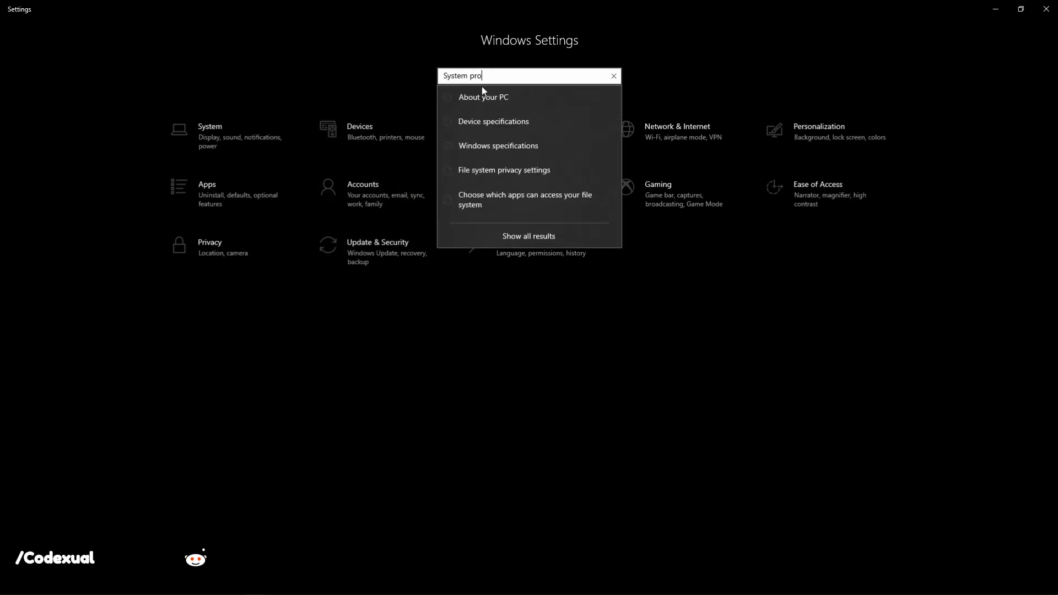
text(tection)
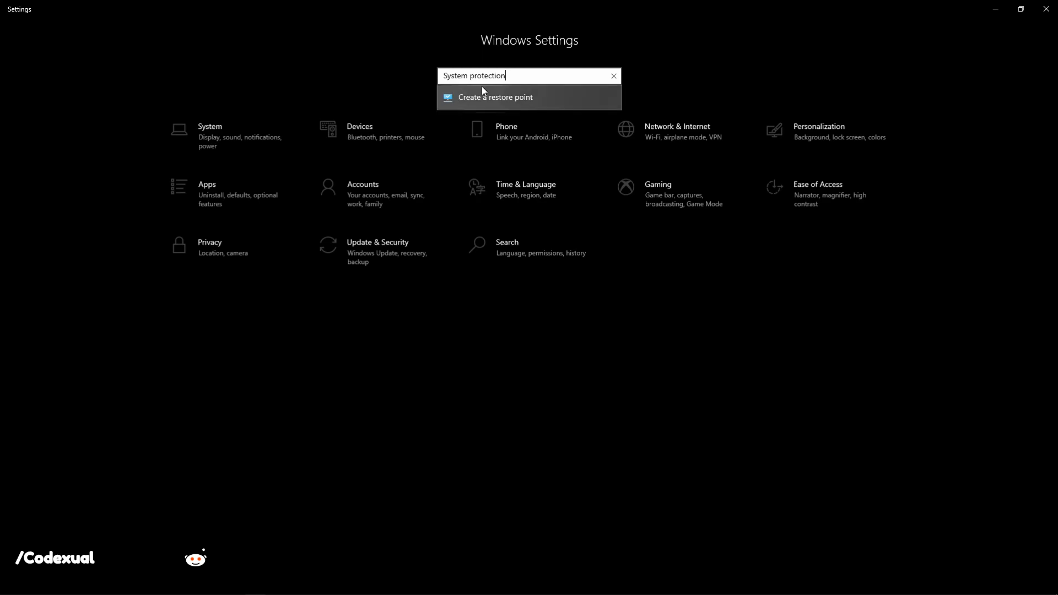
click(465, 100)
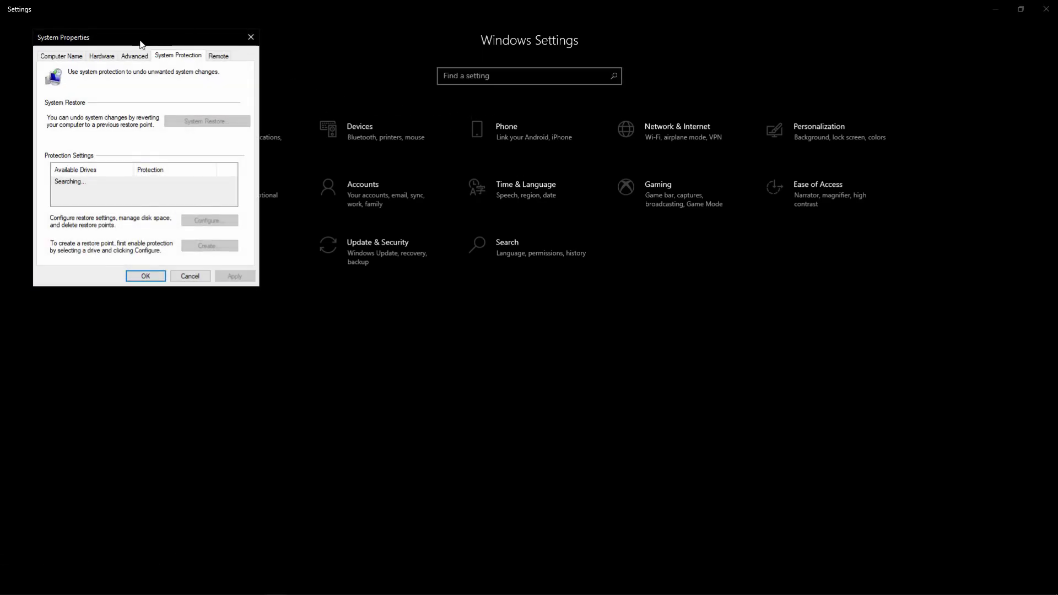
drag(141, 44, 333, 209)
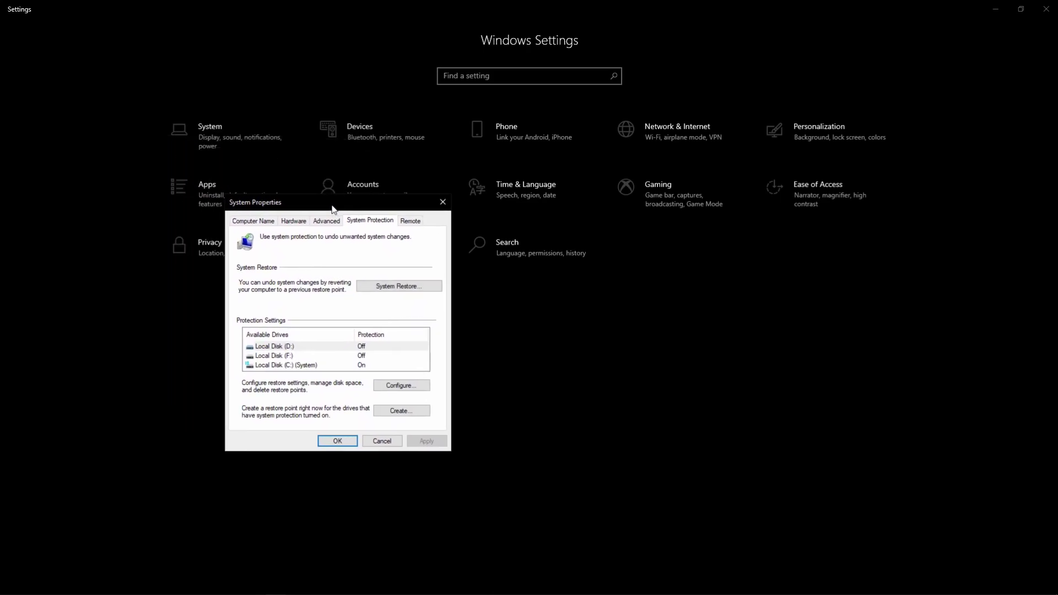
Browse the System Properties tabs, then select Local Disk (C:) on System Protection
click(264, 222)
click(285, 222)
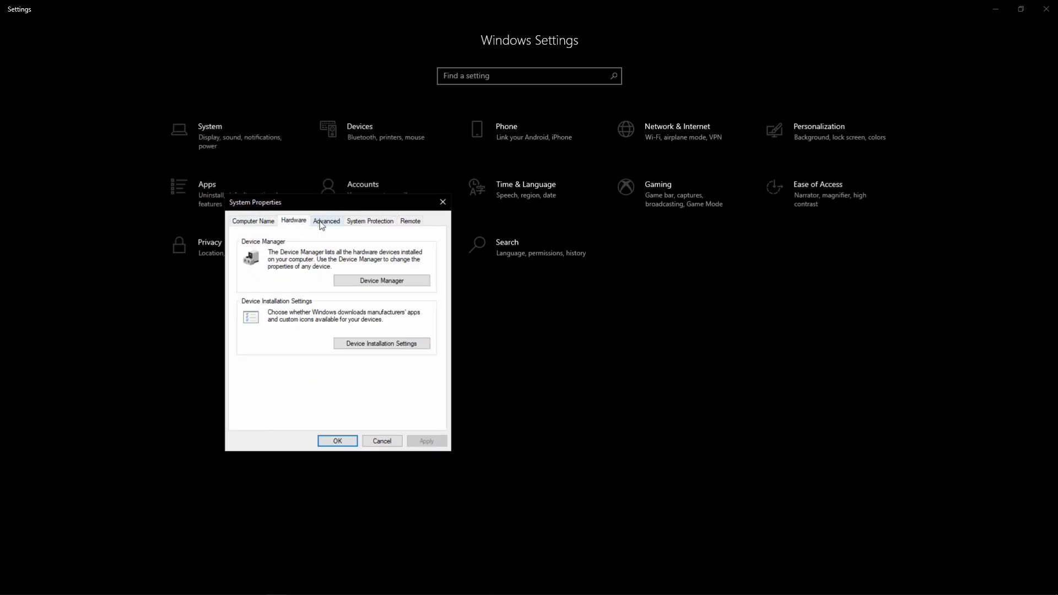
click(331, 221)
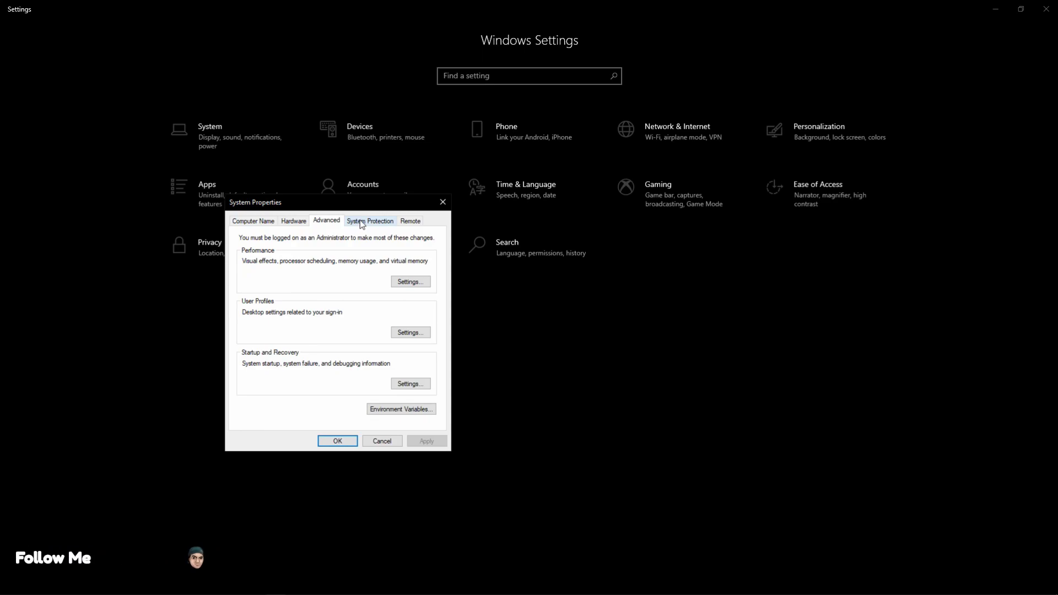
click(357, 223)
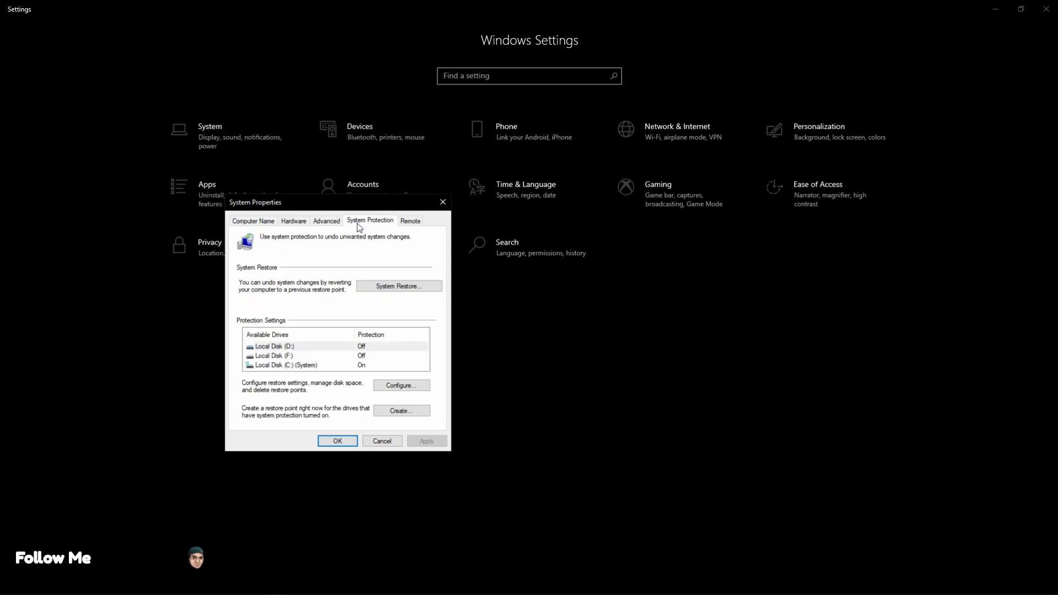
click(278, 367)
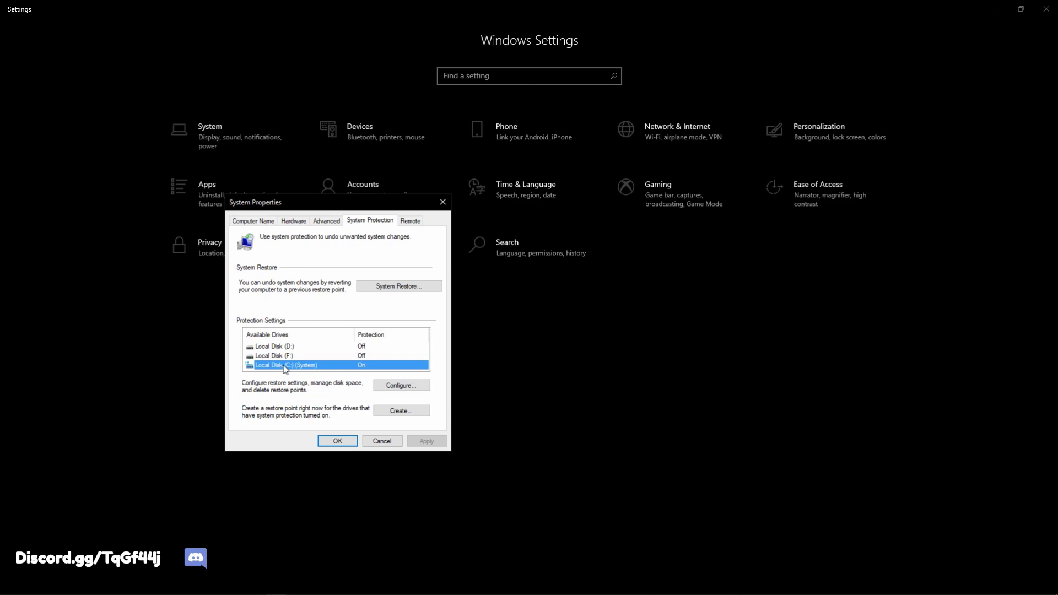
Review drive C: protection with Disable selected, then cancel and close System Properties unchanged
click(386, 385)
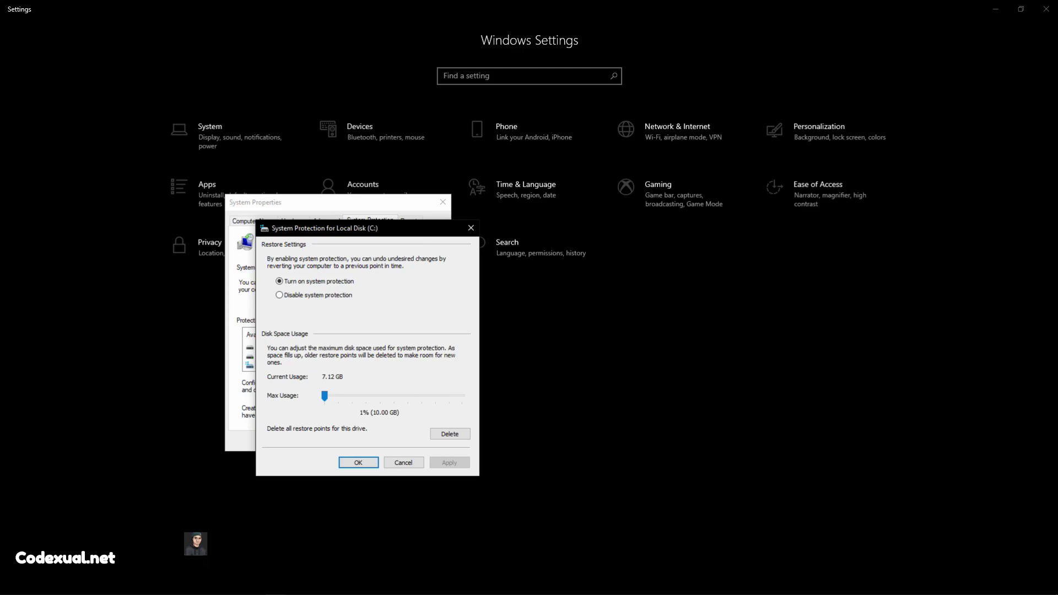
click(296, 296)
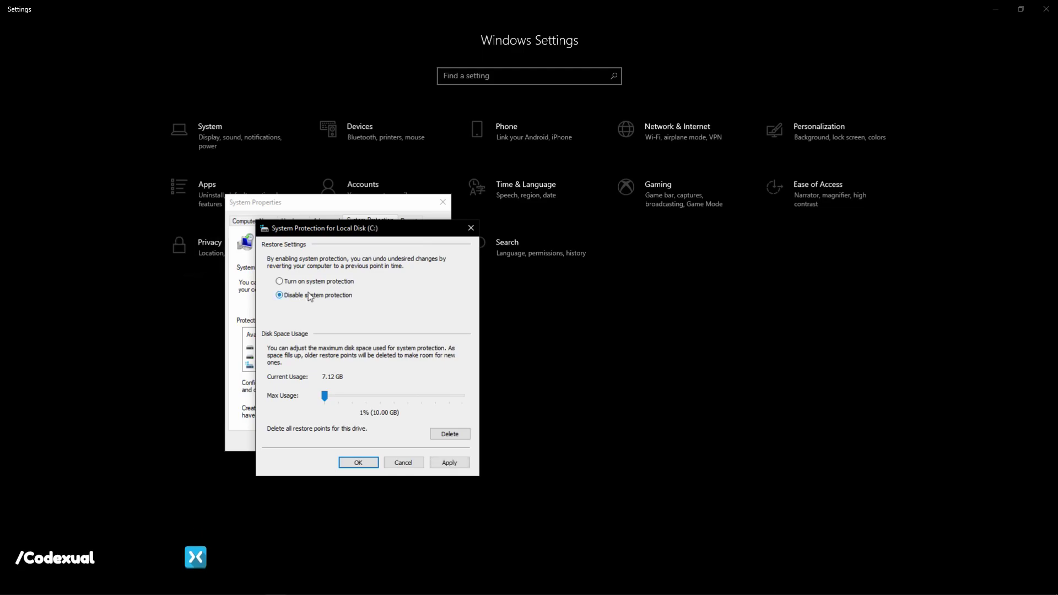
drag(363, 237, 577, 218)
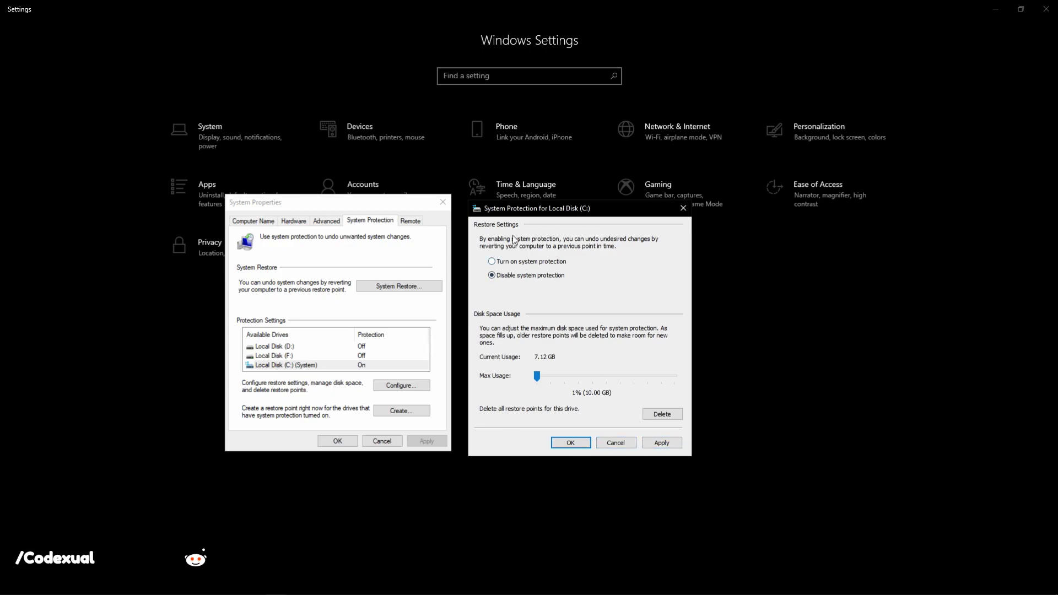
drag(508, 210, 510, 212)
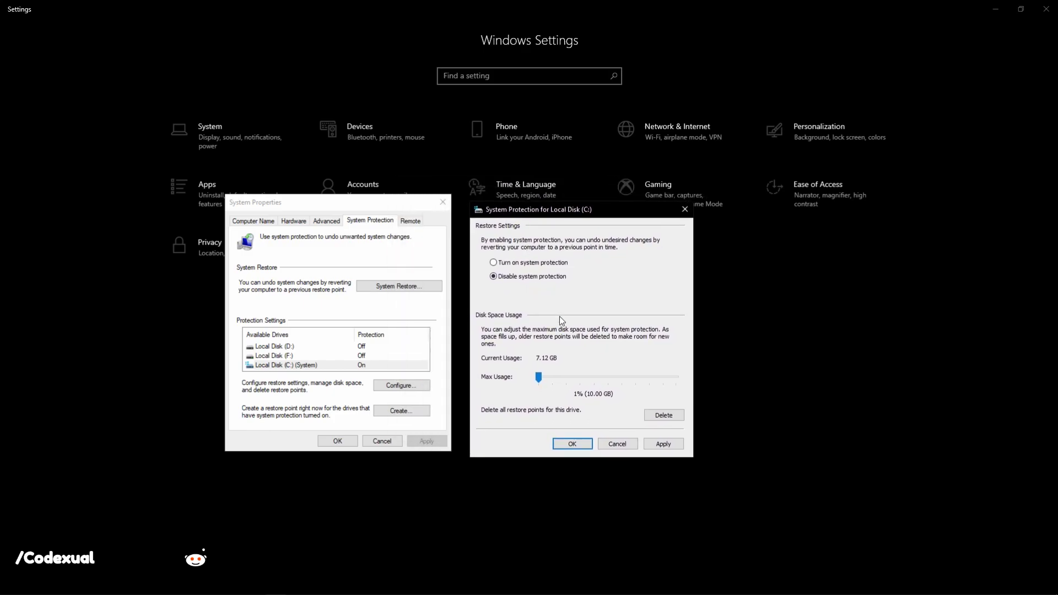
click(617, 445)
click(377, 439)
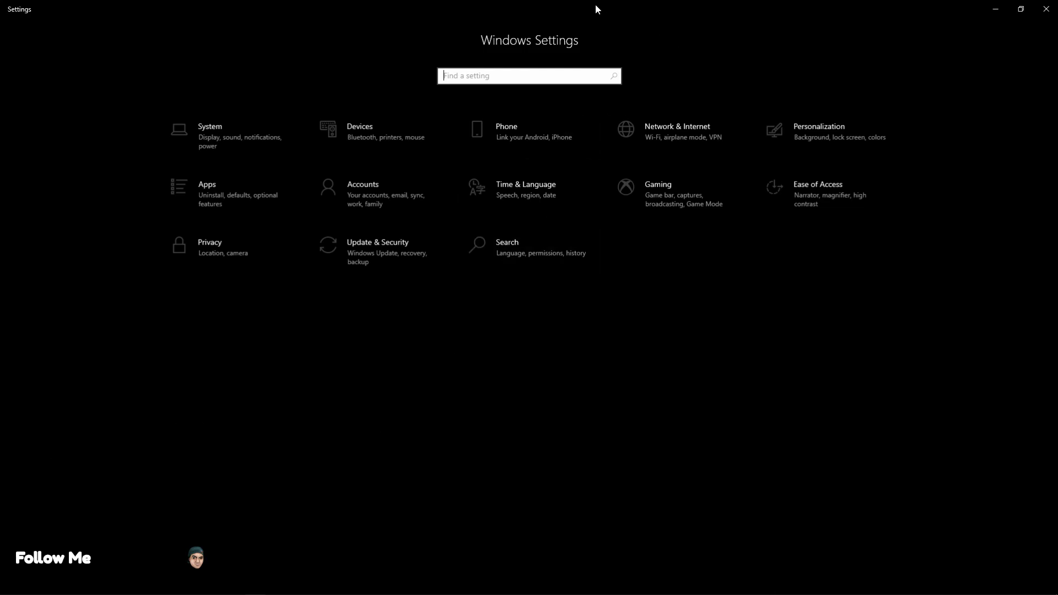
Restore the Settings window to a smaller size
drag(595, 5, 524, 105)
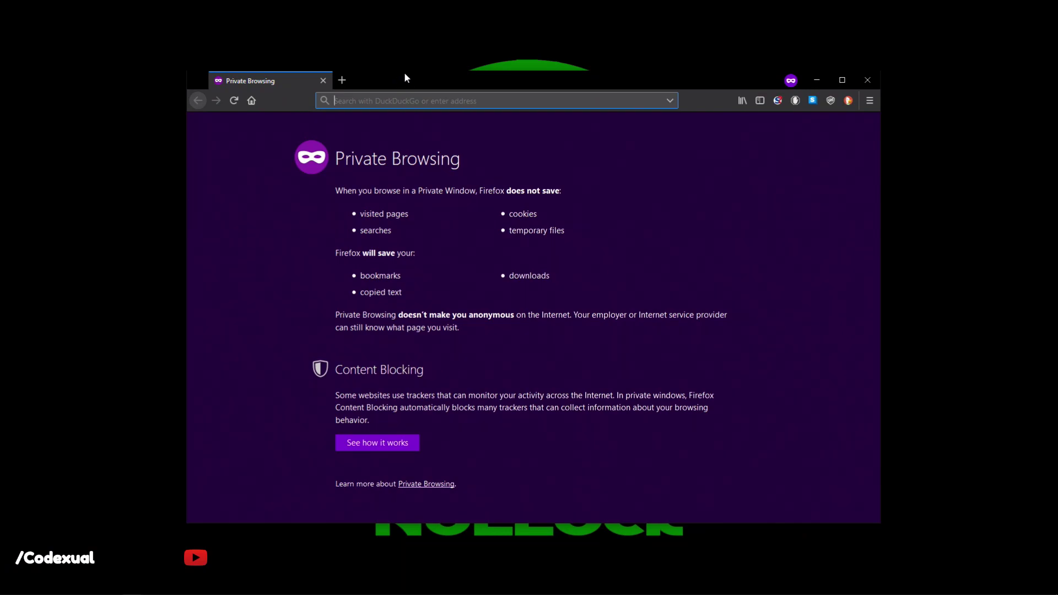
Load the Google home page by entering 'google' in the address bar
text(google.com)
key(Return)
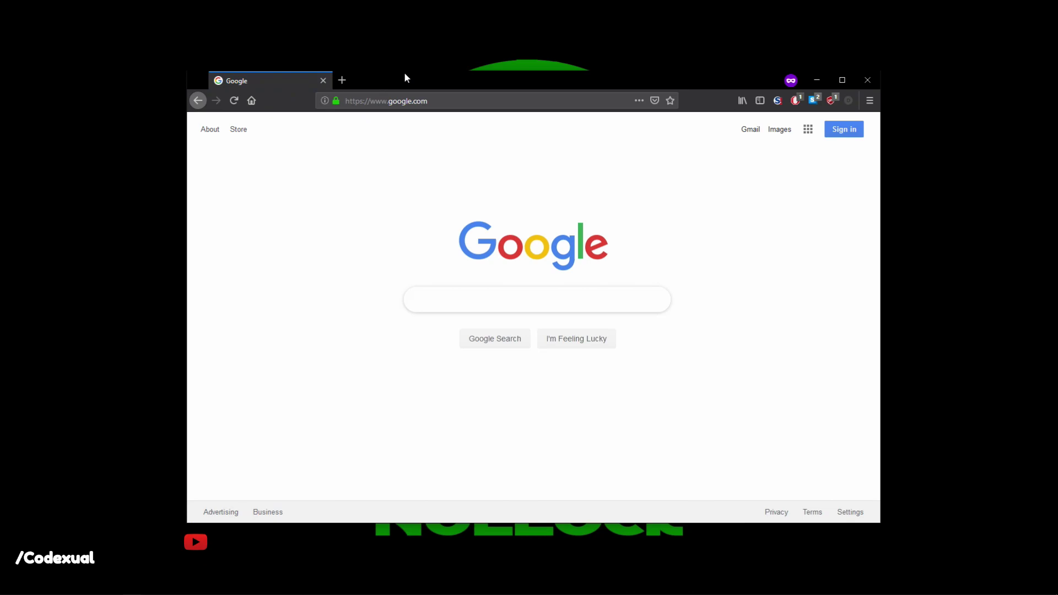
key(alt)
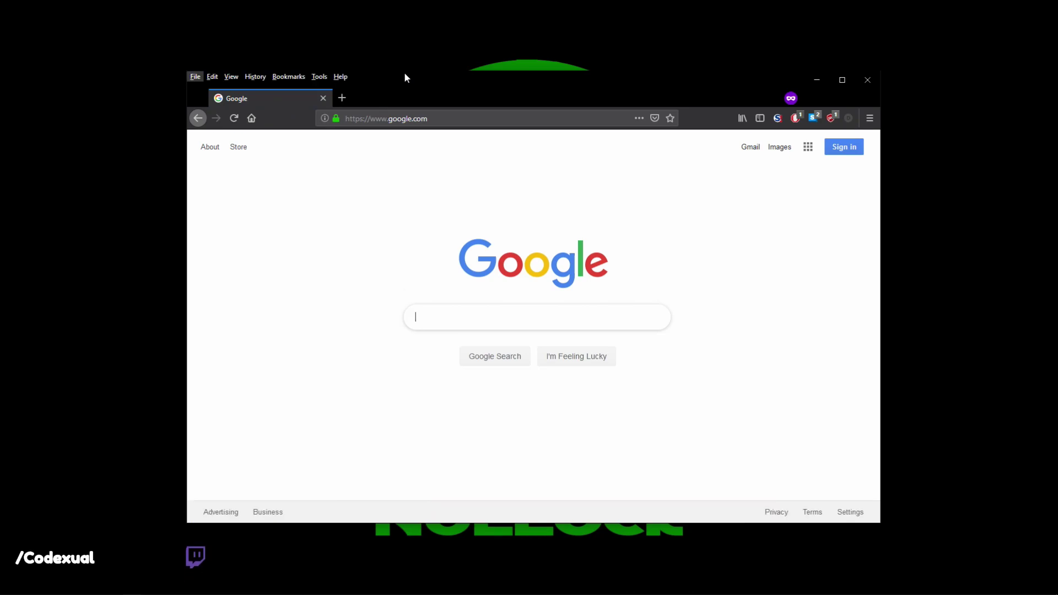
Type 'chrome clear case' into Google's search box, then erase it
click(425, 319)
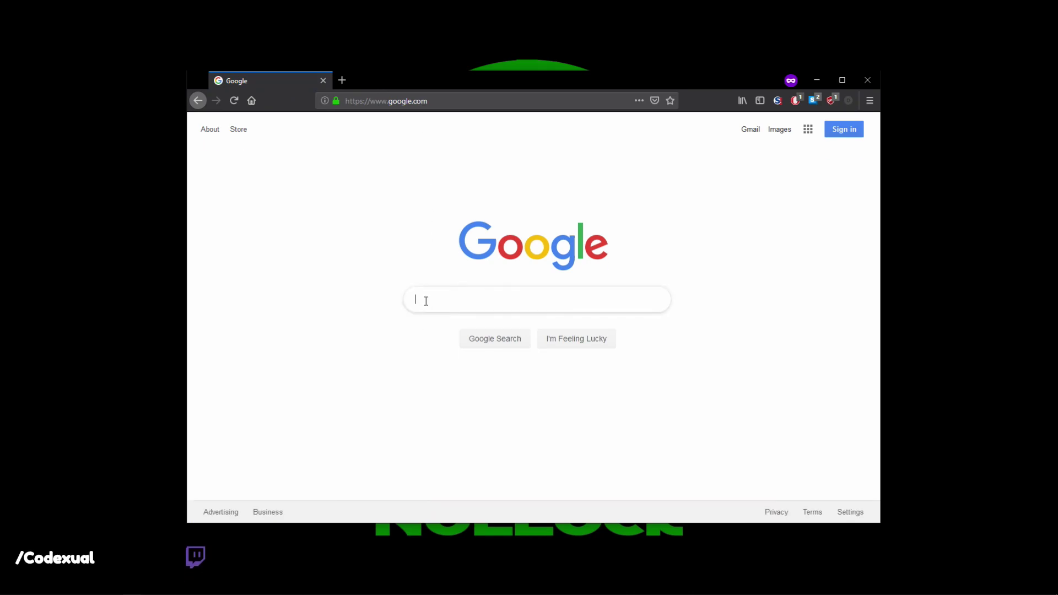
text(chrome )
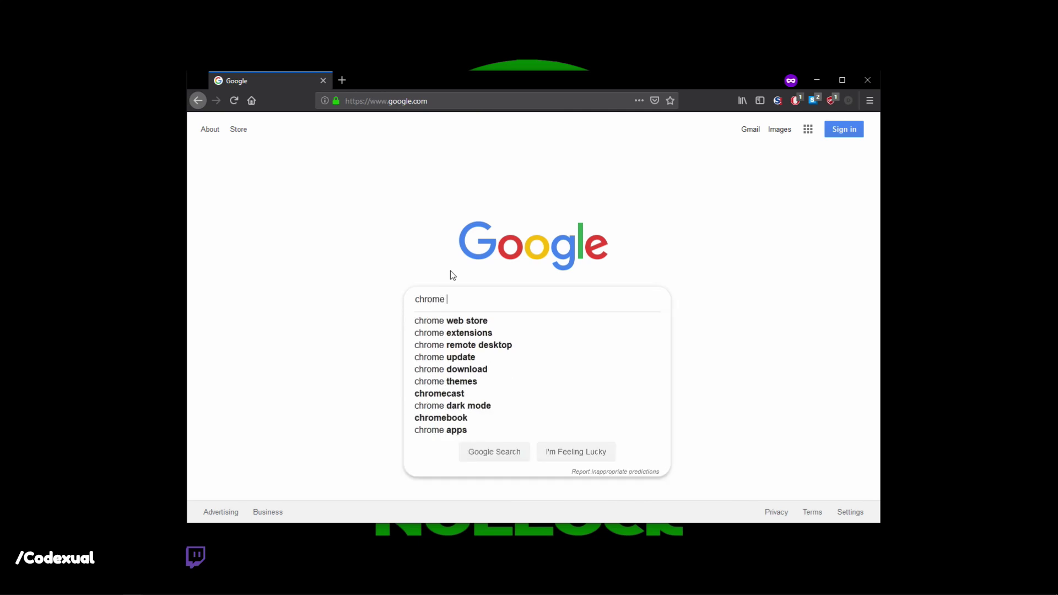
text(clear case)
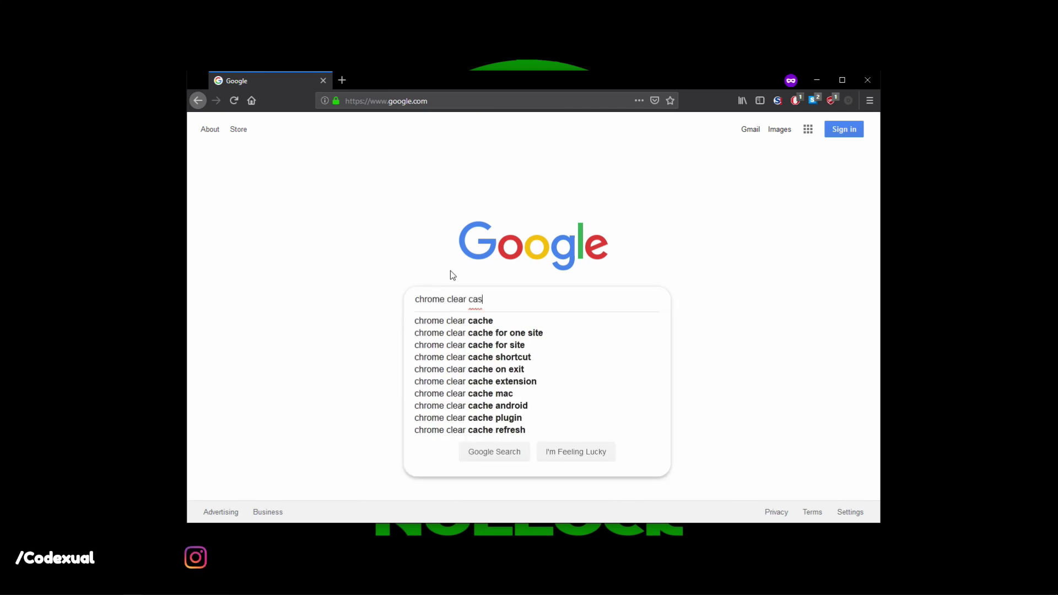
key(BackSpace)
key(BackSpace)
key(BackSpace)
key(BackSpace)
key(BackSpace)
key(BackSpace)
key(BackSpace)
key(BackSpace)
key(BackSpace)
key(BackSpace)
key(BackSpace)
key(BackSpace)
key(BackSpace)
key(BackSpace)
key(BackSpace)
key(BackSpace)
key(BackSpace)
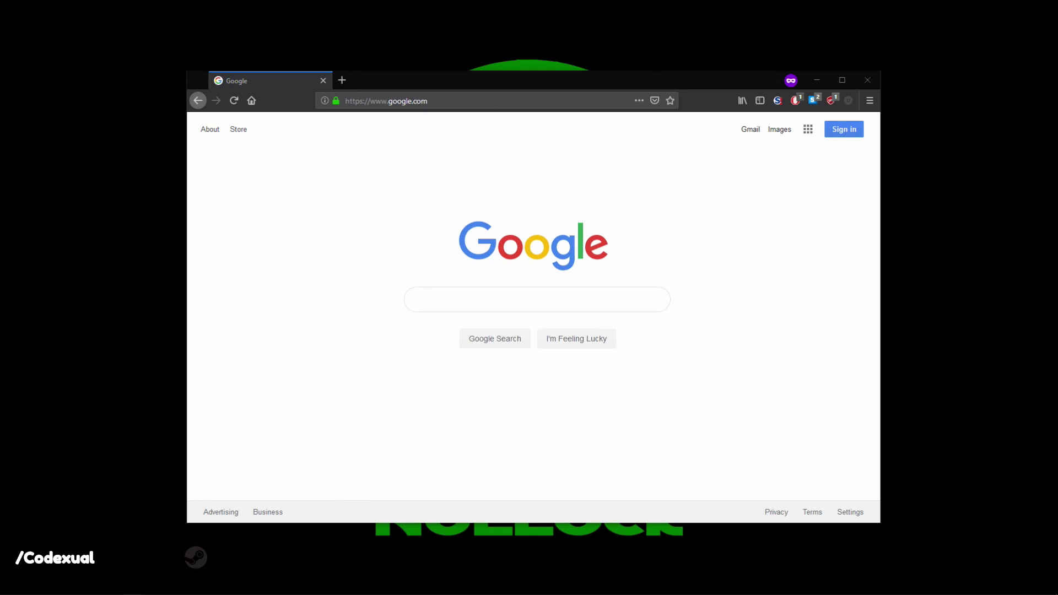
Open Firefox Options on Privacy & Security and scroll through its Cookies and Site Data settings
click(870, 100)
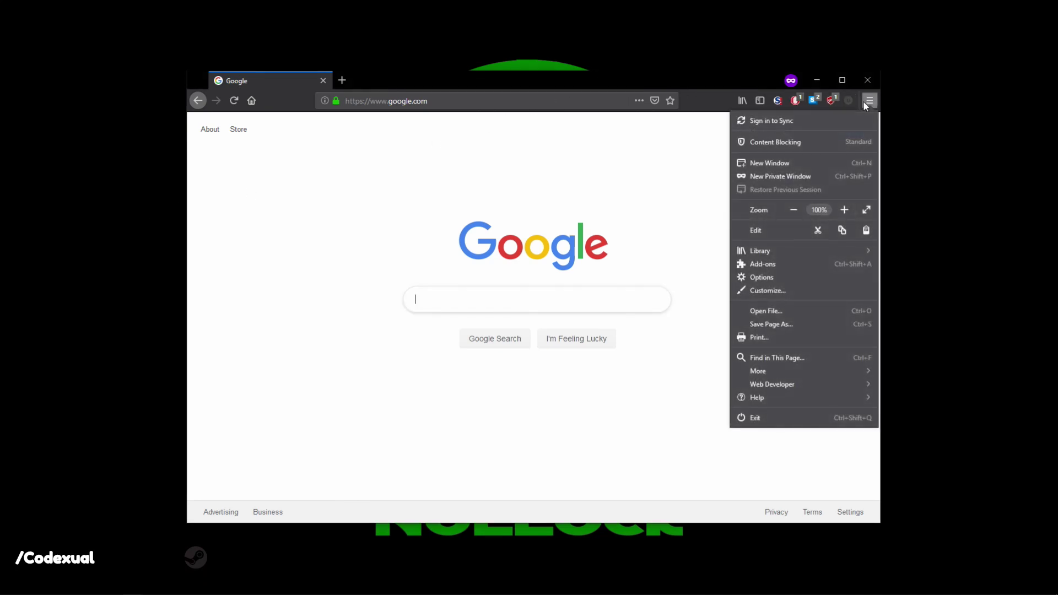
click(782, 277)
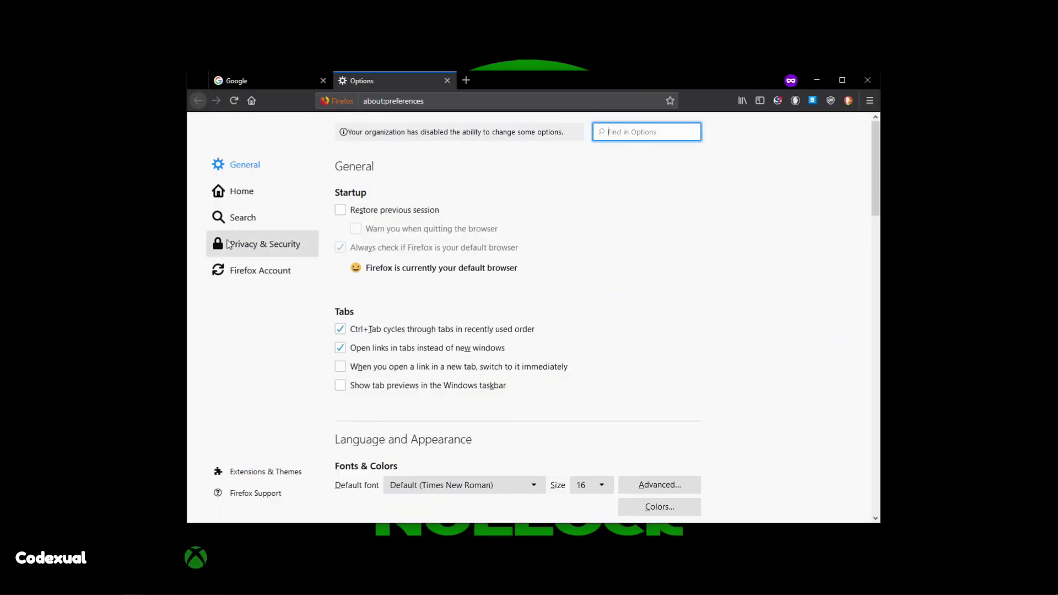
click(256, 247)
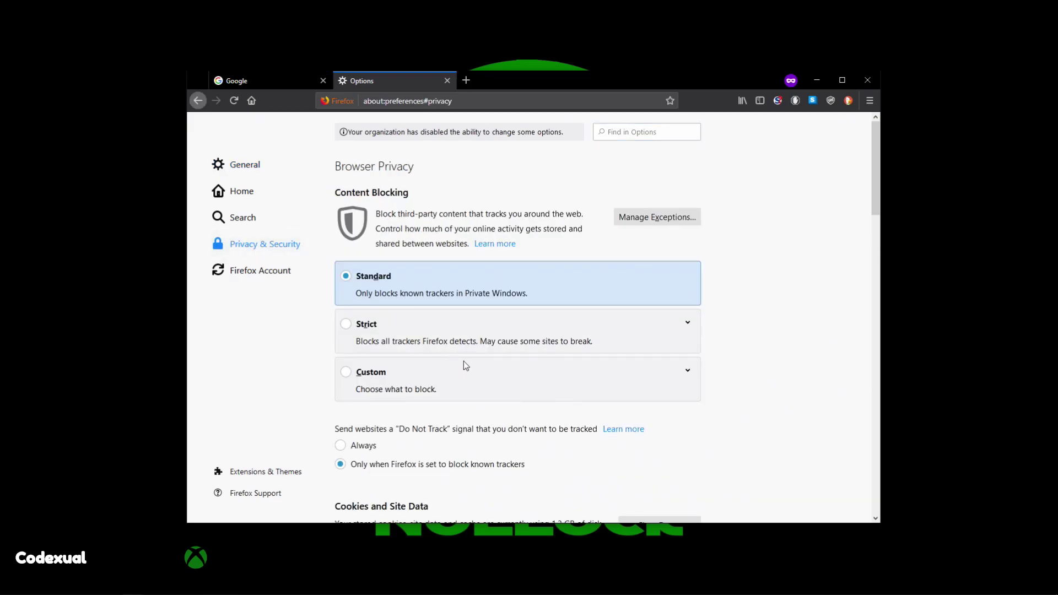
scroll(464, 361, down, 3)
scroll(464, 362, up, 1)
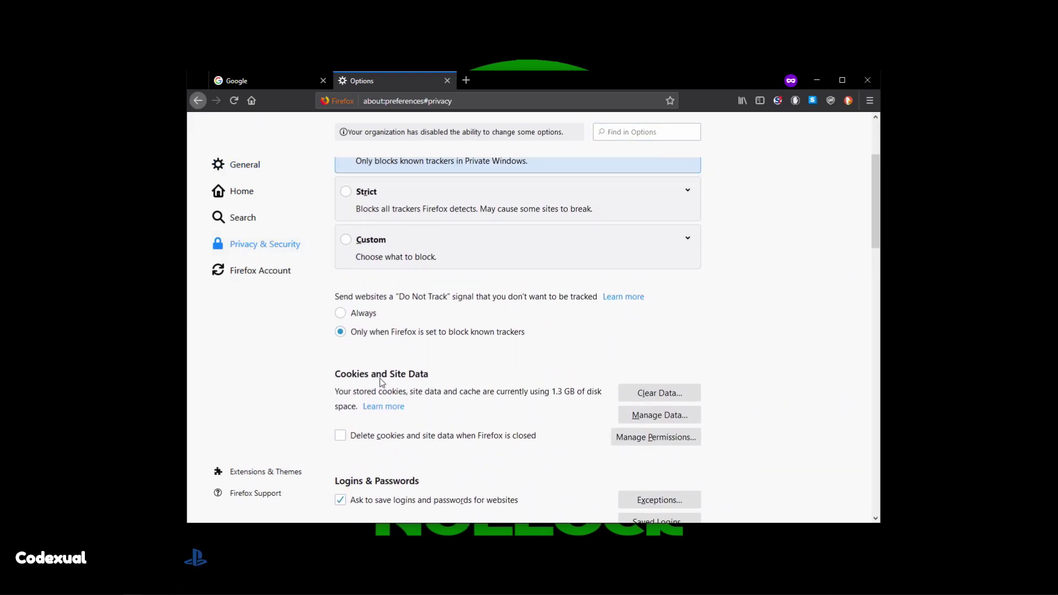
scroll(478, 392, down, 4)
scroll(479, 395, down, 1)
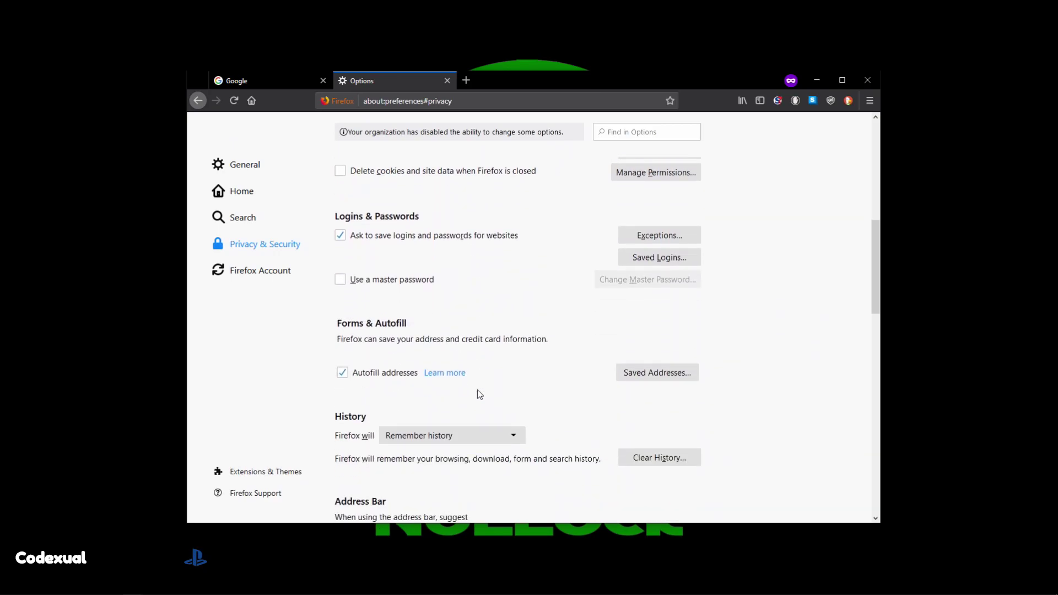
scroll(479, 392, down, 4)
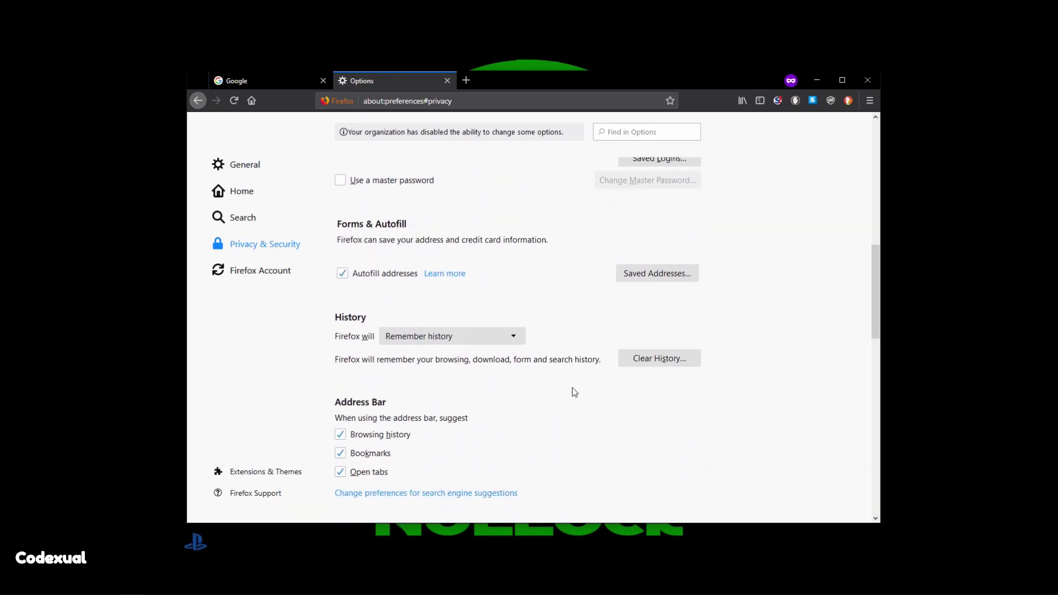
scroll(573, 392, down, 6)
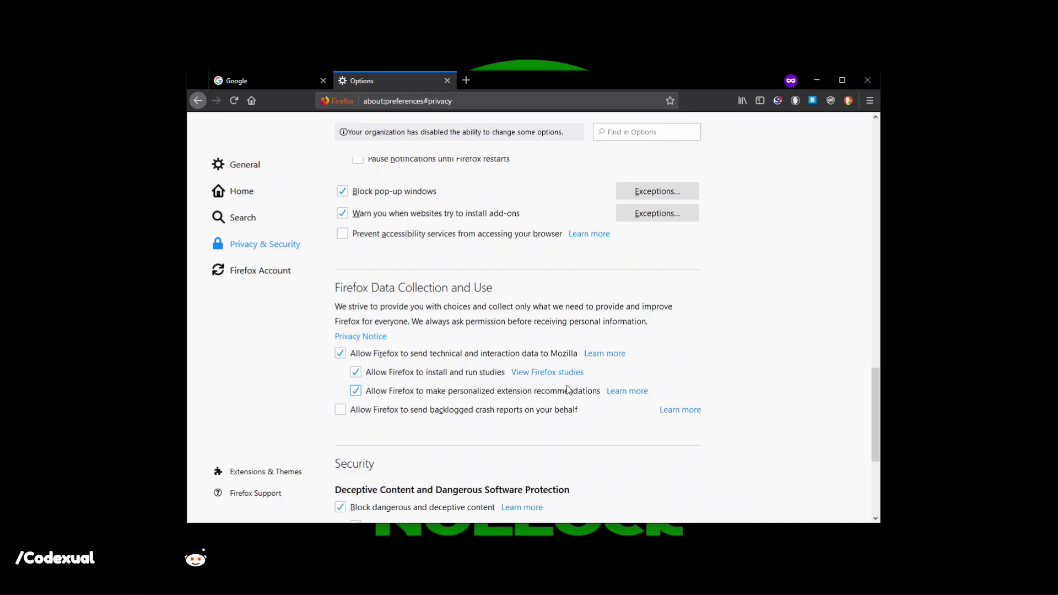
scroll(569, 390, down, 2)
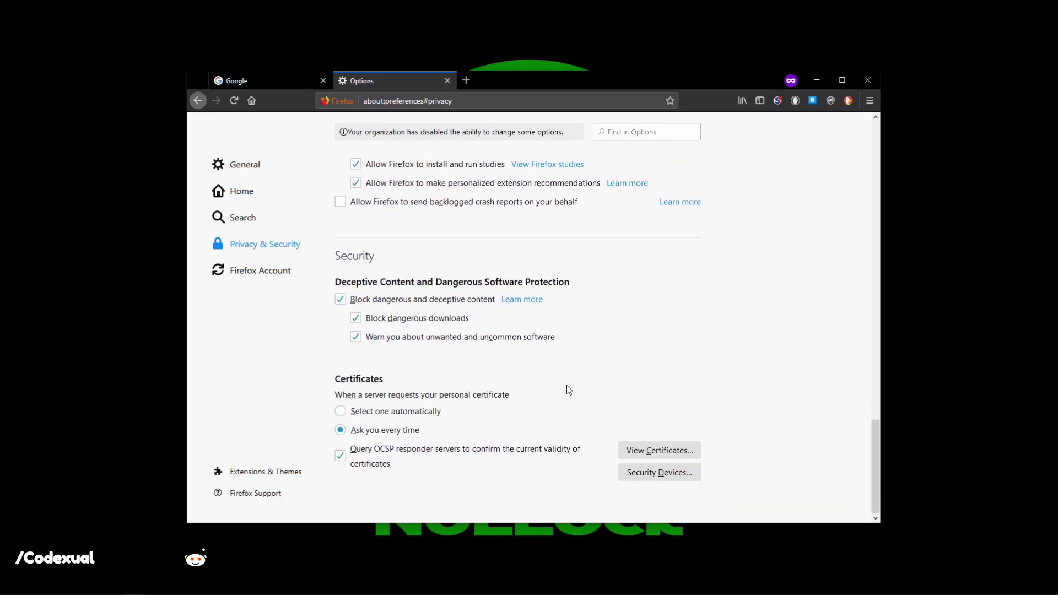
scroll(443, 372, up, 15)
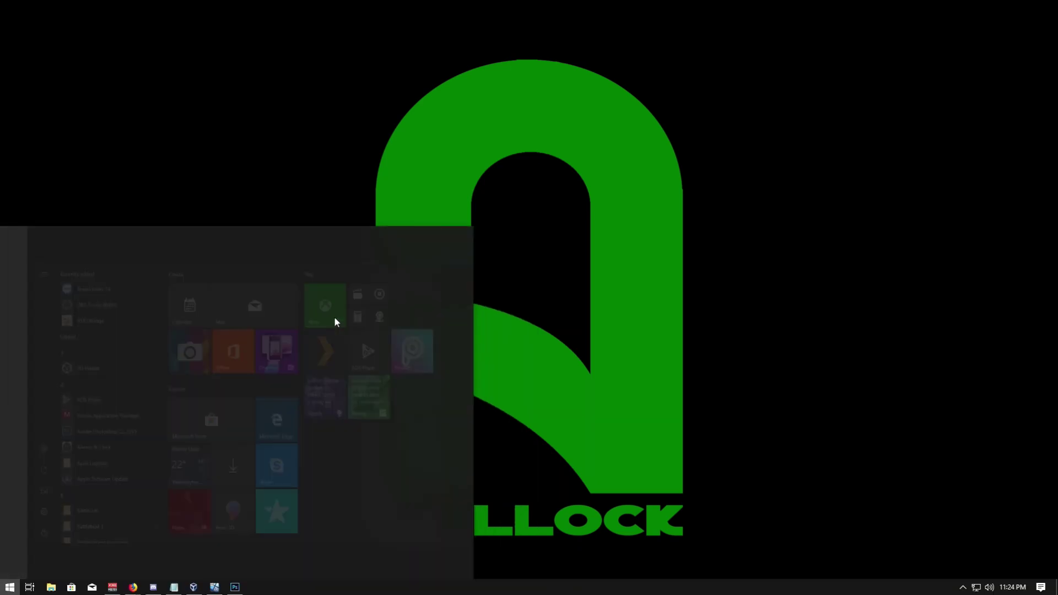
Bring up the Run as administrator option for Command Prompt in the cmd search results
right_click(160, 303)
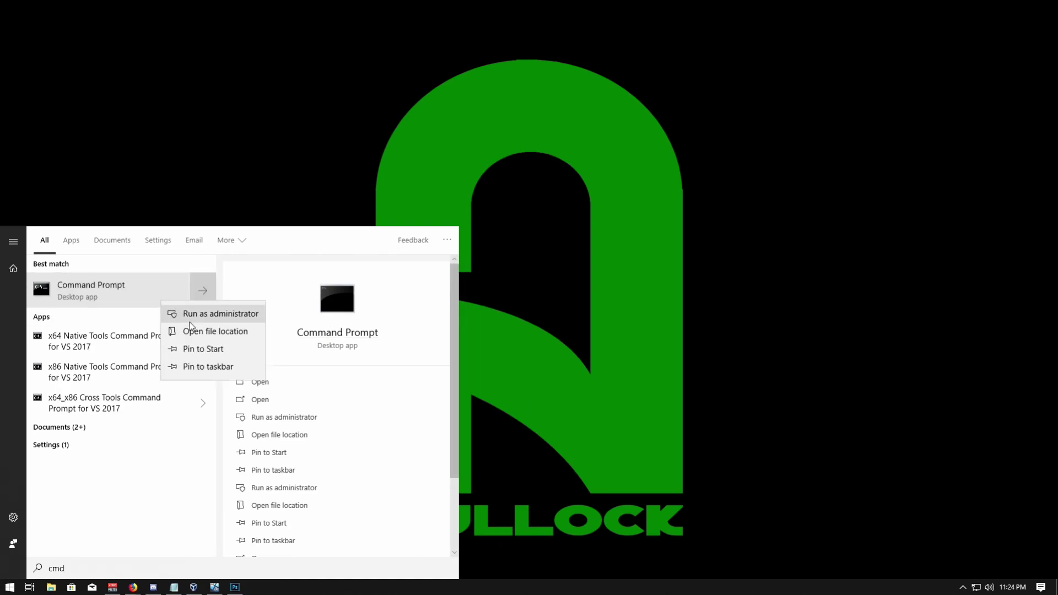